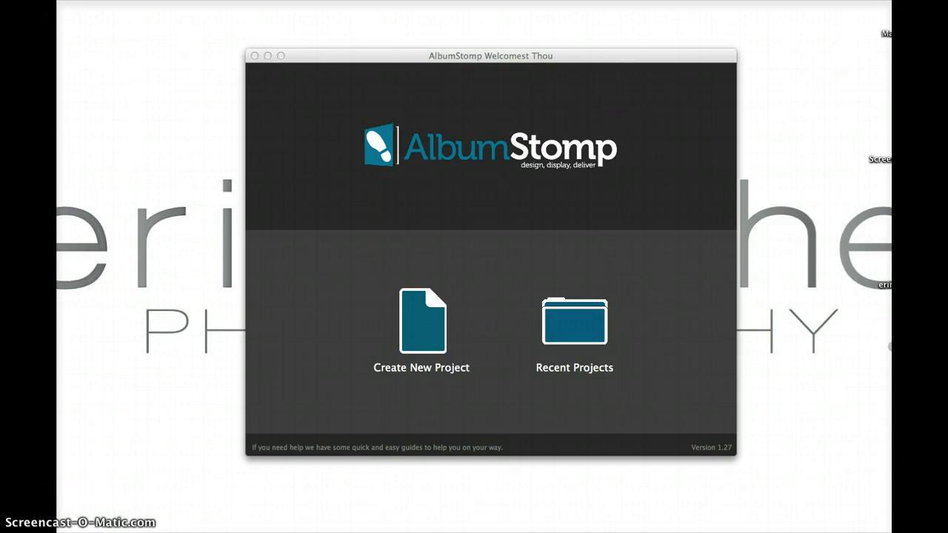
# Start a new album project from the 8 x 8 inches size.
pyautogui.click(428, 328)
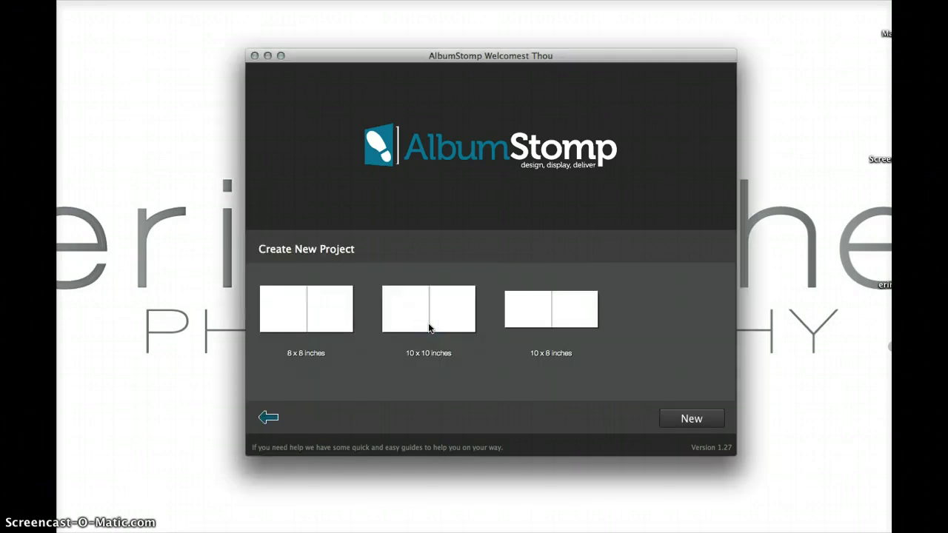
pyautogui.click(326, 319)
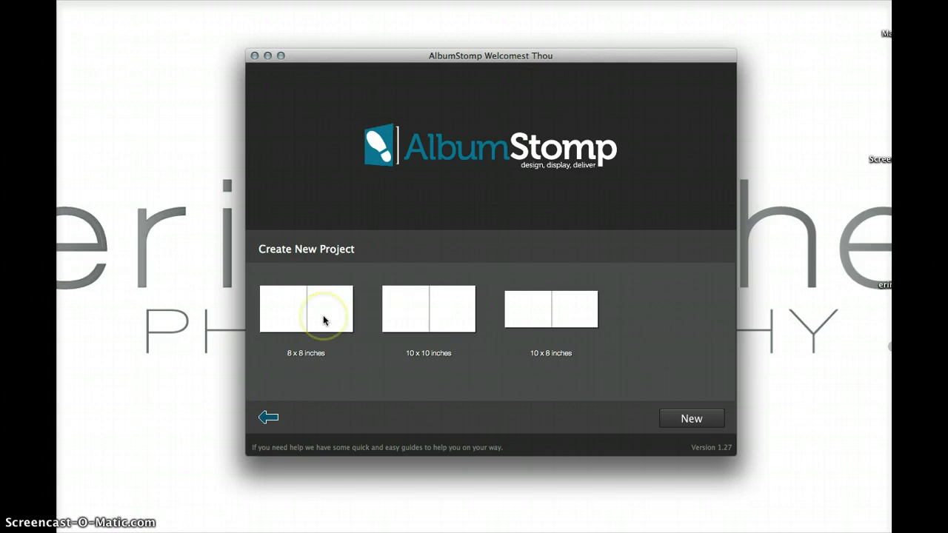
pyautogui.click(323, 319)
pyautogui.click(677, 416)
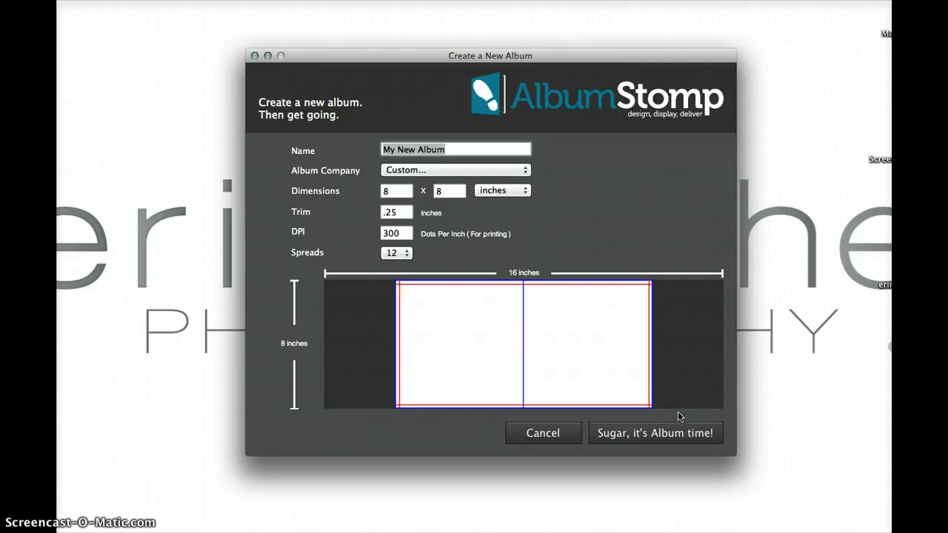
# Name the album after the client family, keep the Custom album company, and create the album.
pyautogui.tripleClick(500, 151)
pyautogui.write('Catalanotto Family')
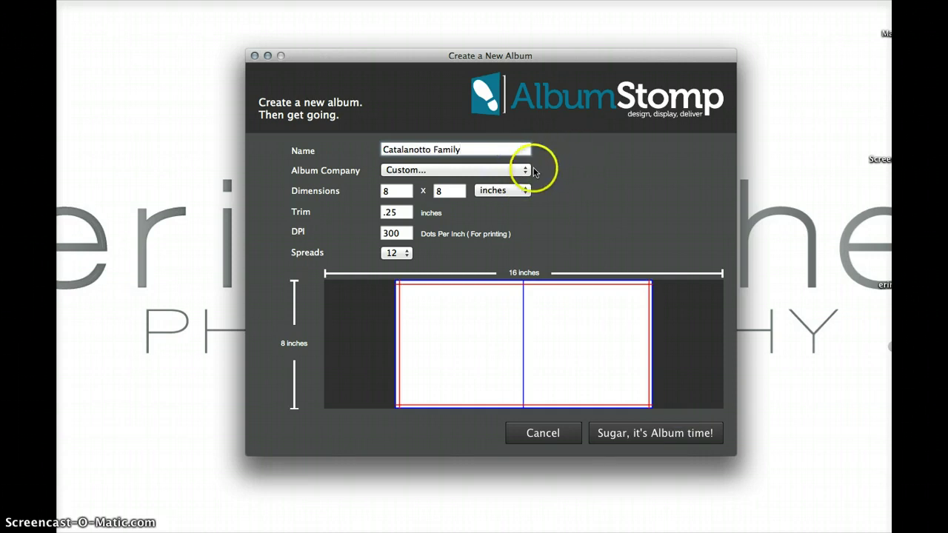
pyautogui.click(523, 172)
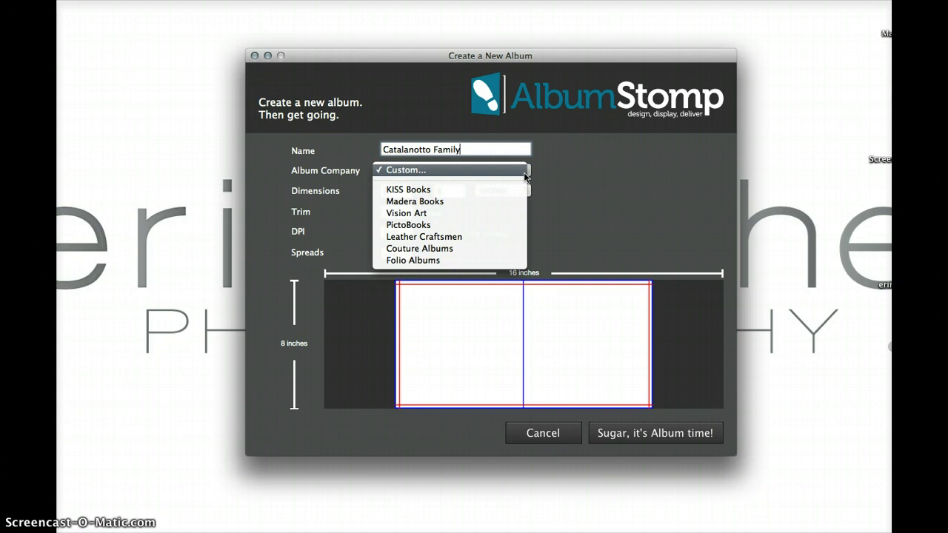
pyautogui.click(573, 227)
pyautogui.click(395, 193)
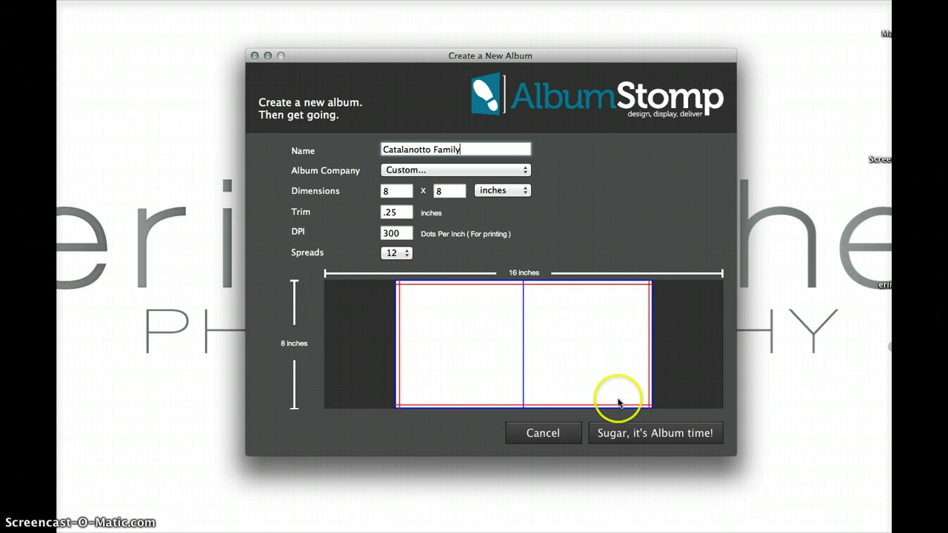
pyautogui.click(615, 433)
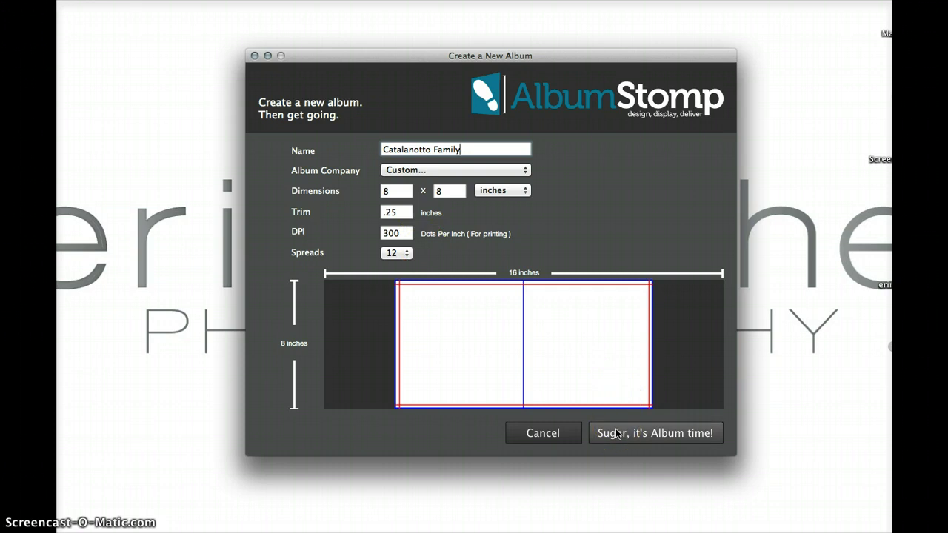
pyautogui.click(614, 434)
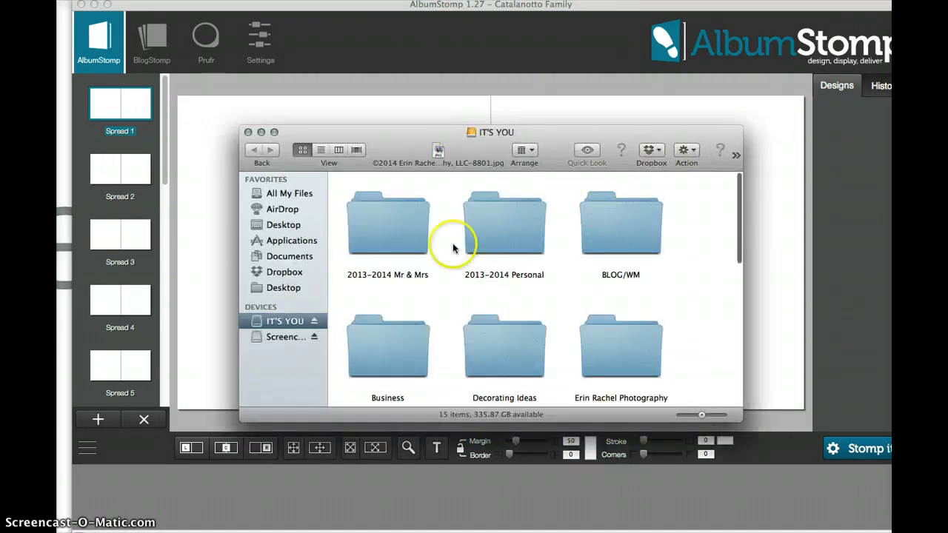
# Open the LR folder of the client family's session under 2013 Photography, October 2014, 10.11.14 Mini Sessions.
pyautogui.click(603, 330)
pyautogui.scroll(-5, 556, 317)
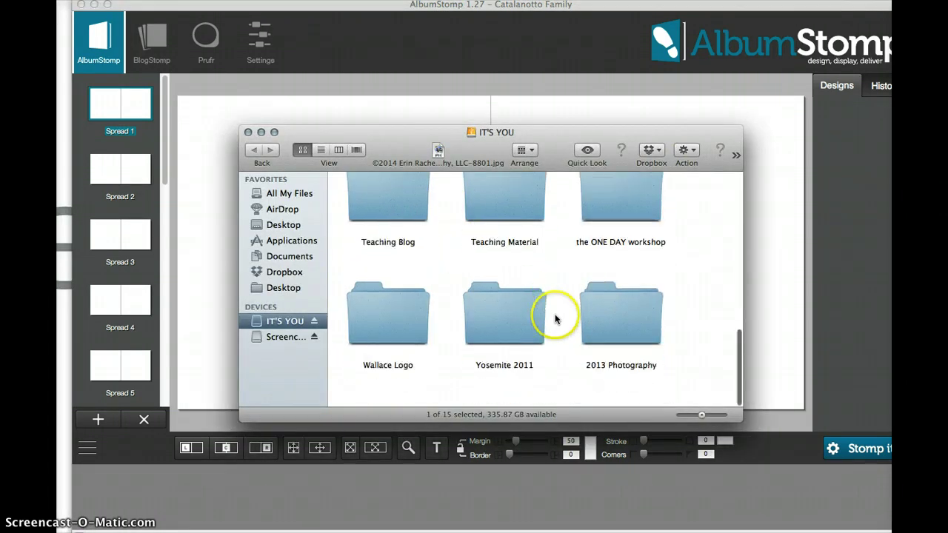
pyautogui.doubleClick(620, 354)
pyautogui.scroll(-5, 563, 329)
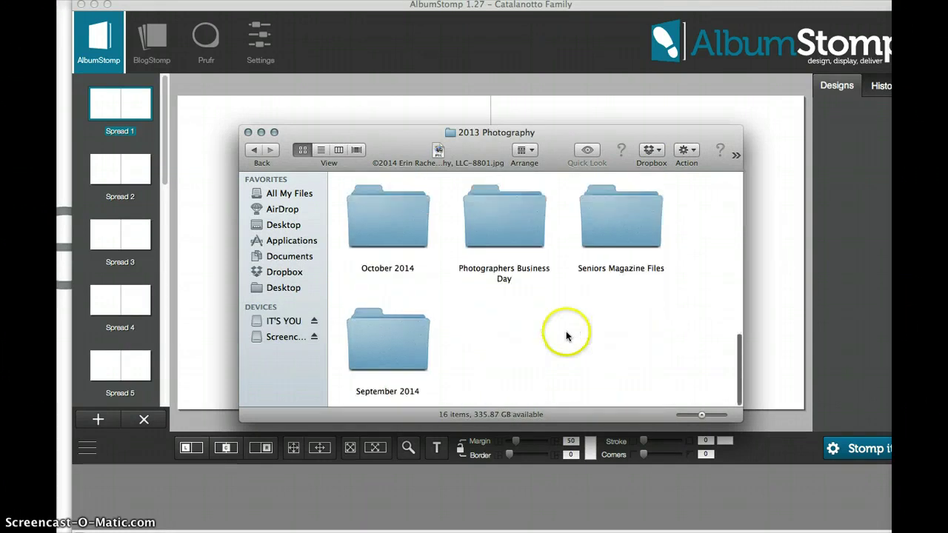
pyautogui.doubleClick(407, 218)
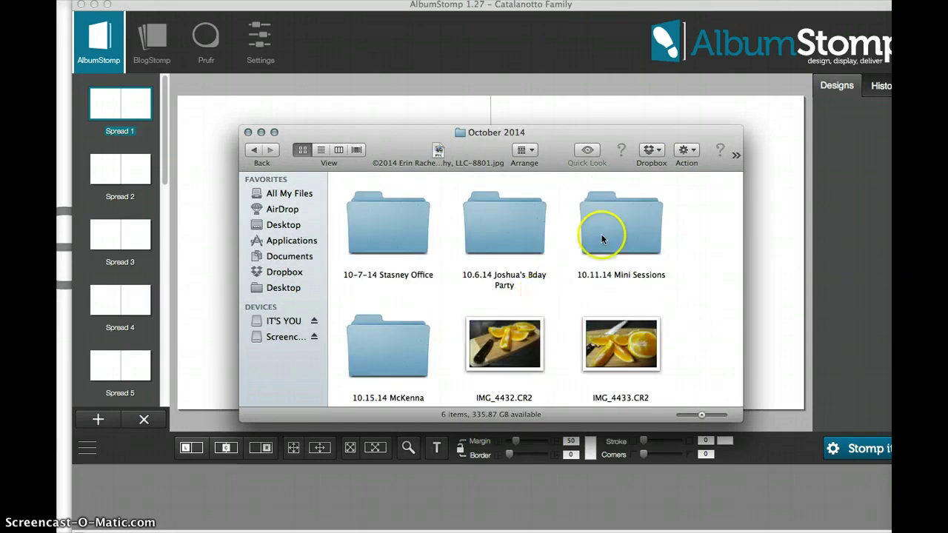
pyautogui.doubleClick(600, 236)
pyautogui.doubleClick(545, 263)
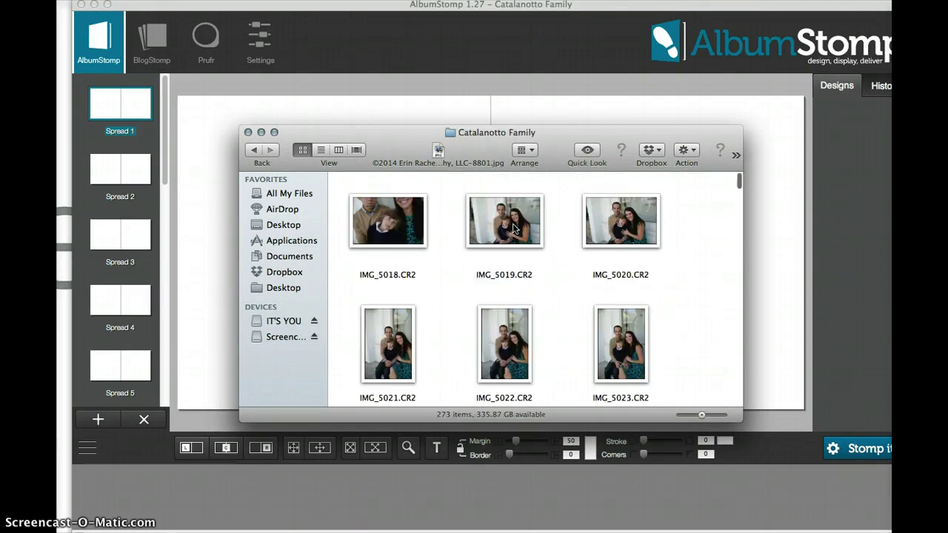
pyautogui.scroll(-20, 563, 319)
pyautogui.click(646, 361)
pyautogui.doubleClick(646, 361)
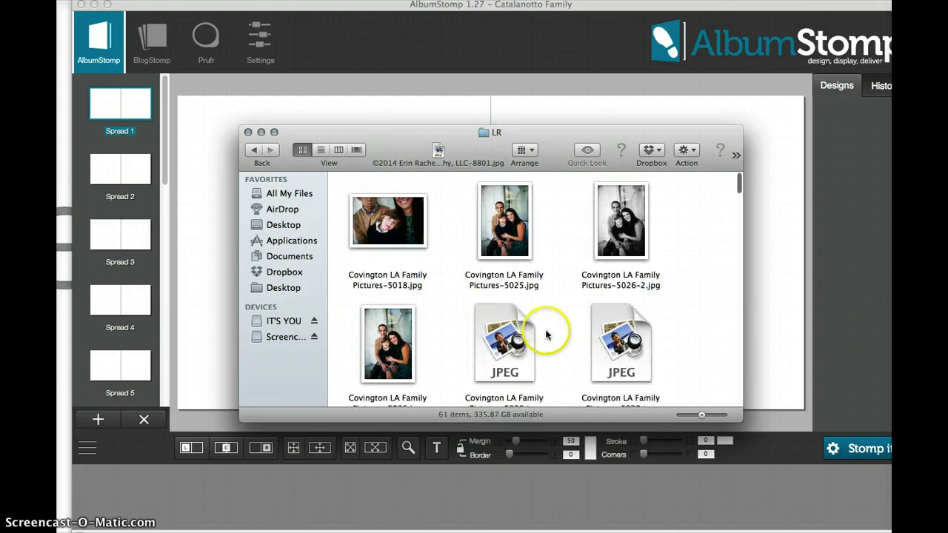
# Import all photos from the LR folder into the album's image strip and close the folder window.
pyautogui.press('super+a')
pyautogui.moveTo(388, 365); pyautogui.dragTo(289, 496)
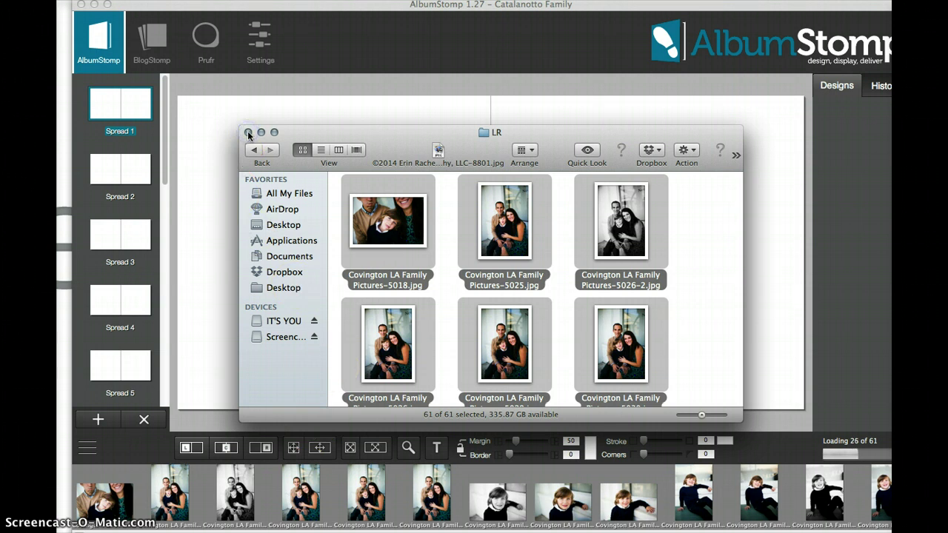
pyautogui.click(275, 6)
pyautogui.moveTo(274, 7); pyautogui.dragTo(262, 7)
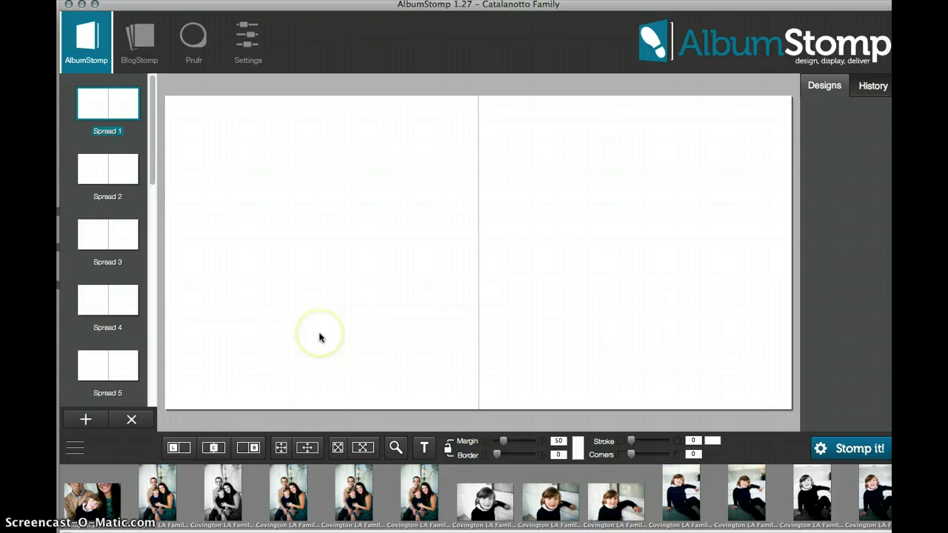
# Place three color family photos, including the close-up of the boy, together on the right page of Spread 1.
pyautogui.click(426, 504)
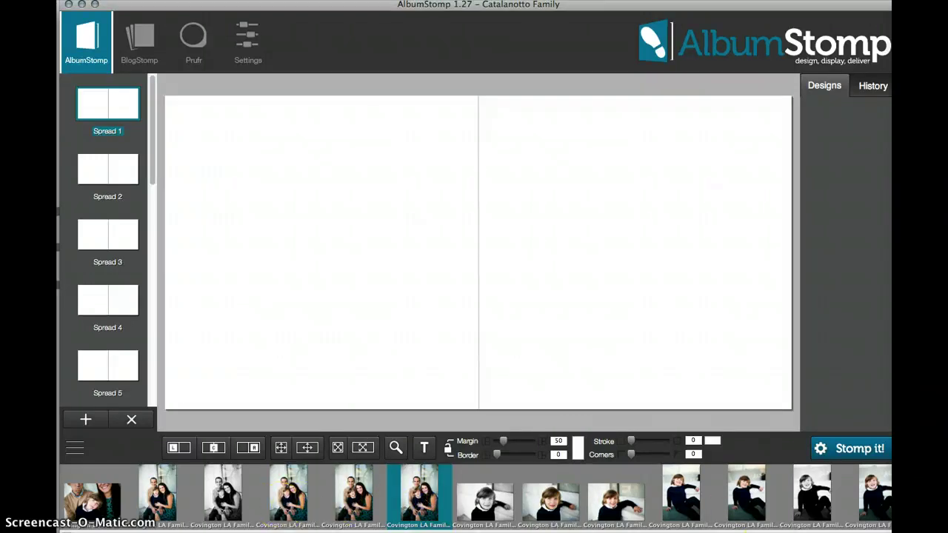
pyautogui.click(104, 509)
pyautogui.hscroll(5, 730, 498)
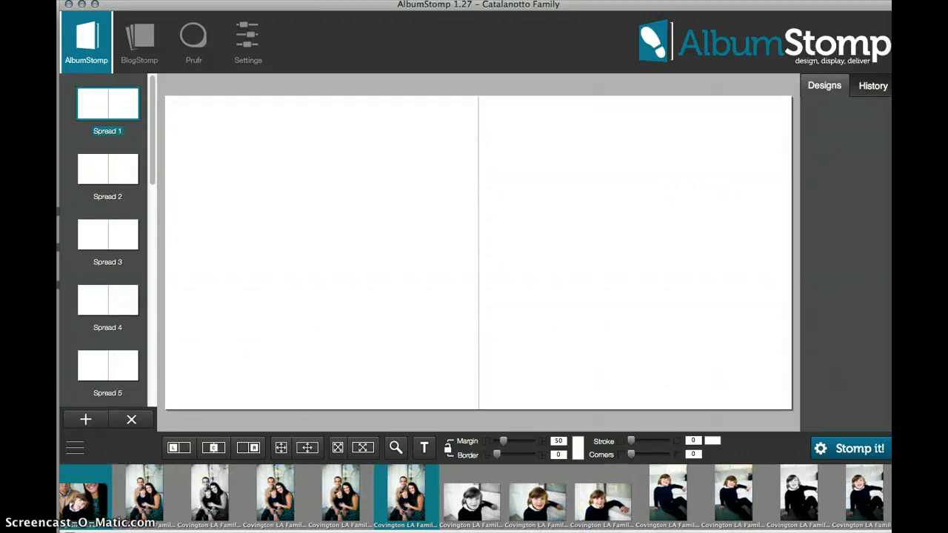
pyautogui.moveTo(785, 482); pyautogui.dragTo(666, 213)
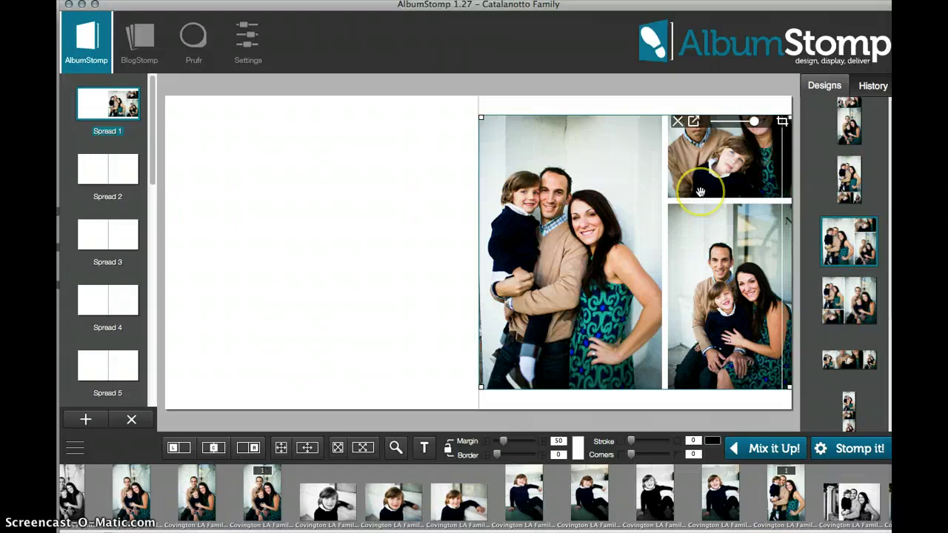
# Try the alternative three-photo designs on Spread 1, ending with the large standing portrait beside two stacked photos.
pyautogui.click(850, 303)
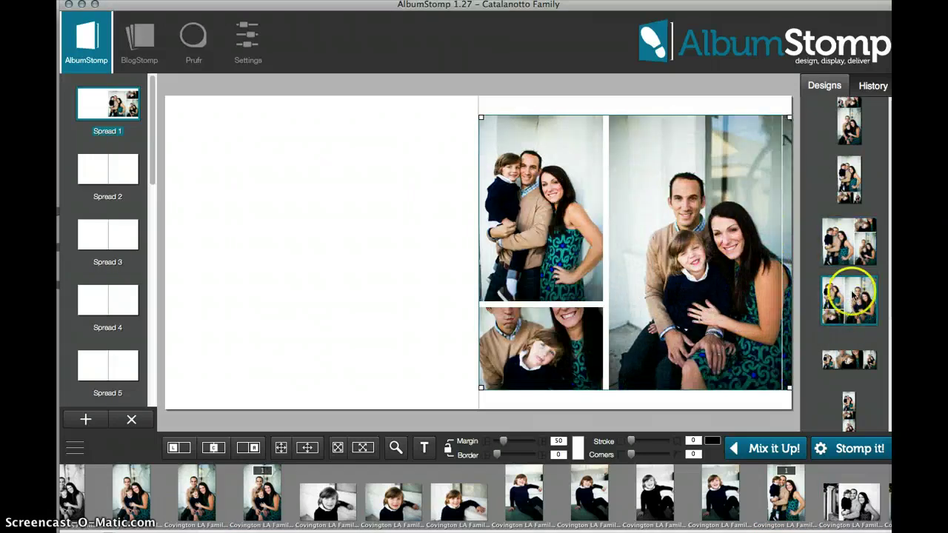
pyautogui.click(848, 249)
pyautogui.click(841, 146)
pyautogui.click(845, 360)
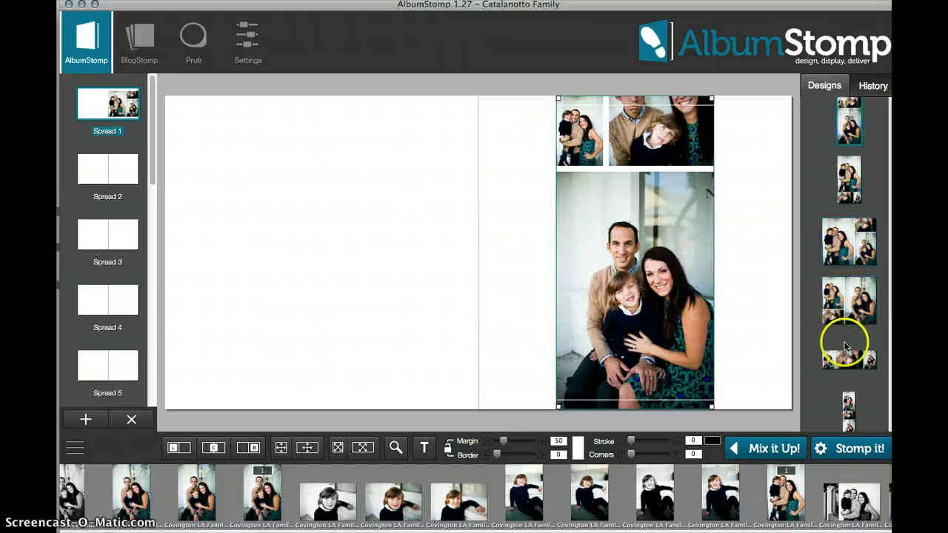
pyautogui.click(774, 444)
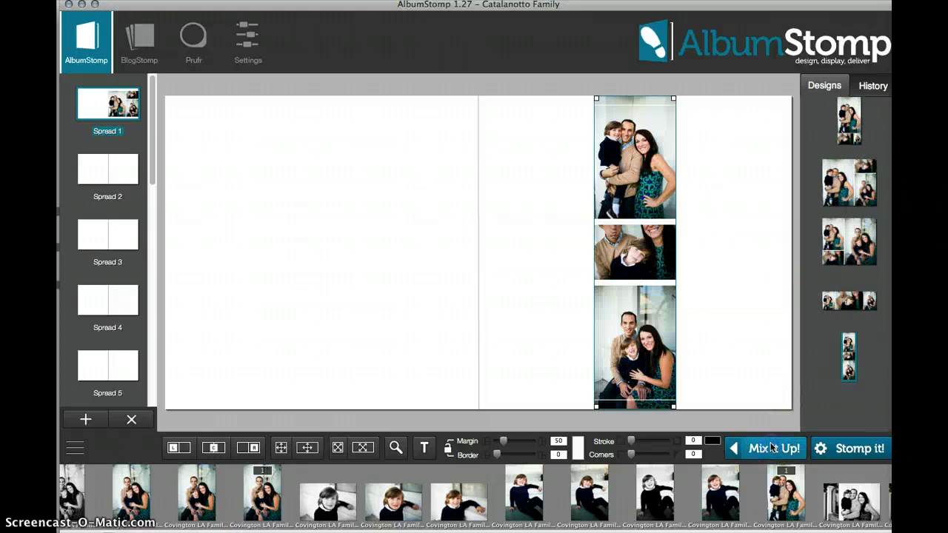
pyautogui.click(772, 447)
pyautogui.click(771, 447)
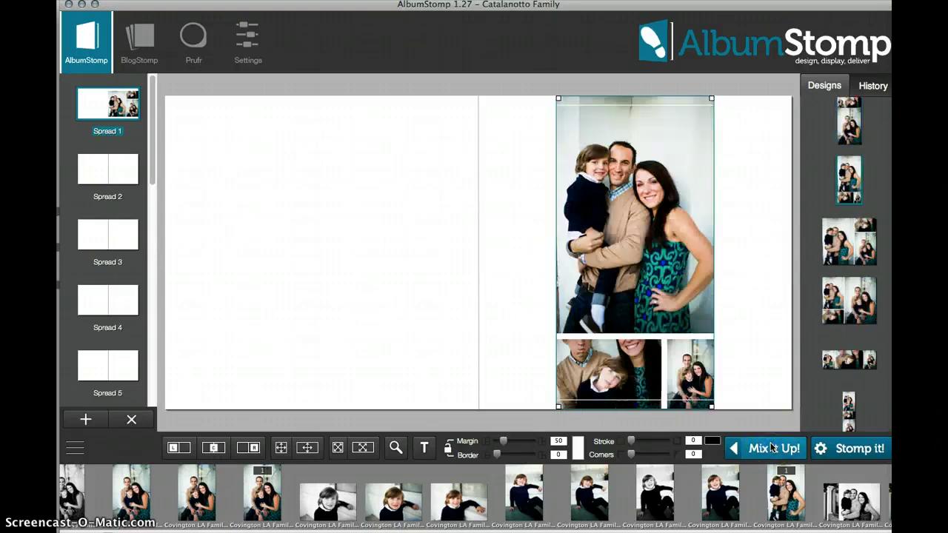
pyautogui.click(771, 448)
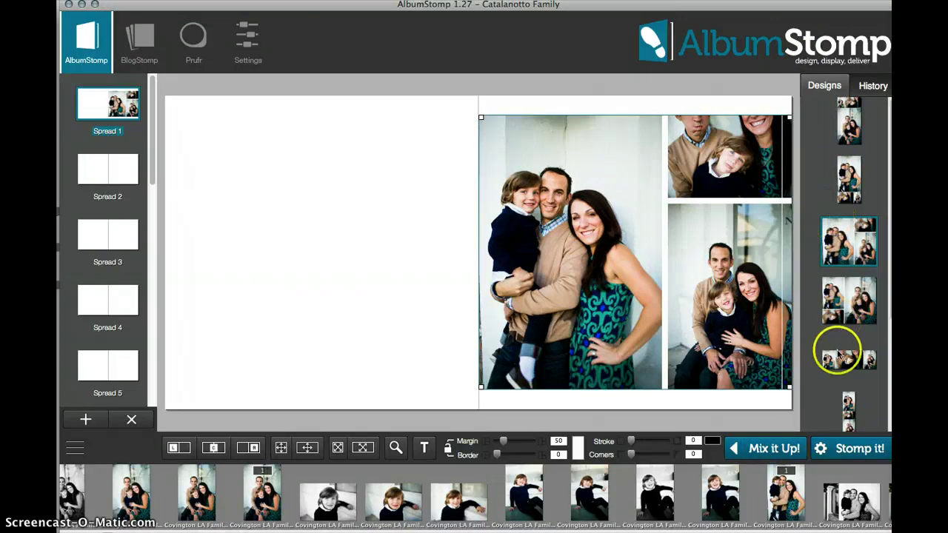
# Place the two black-and-white photos of the boy side by side on the left page of Spread 2.
pyautogui.moveTo(612, 341)
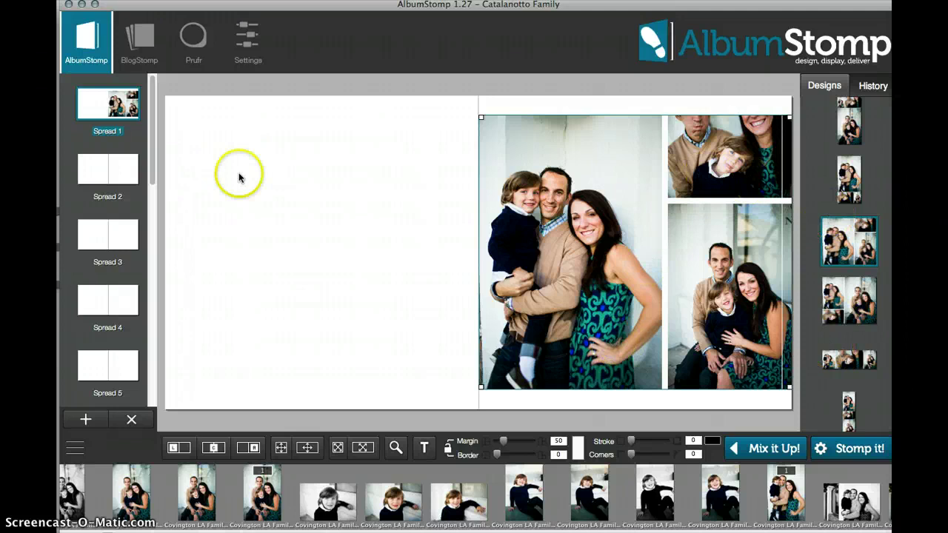
pyautogui.click(108, 177)
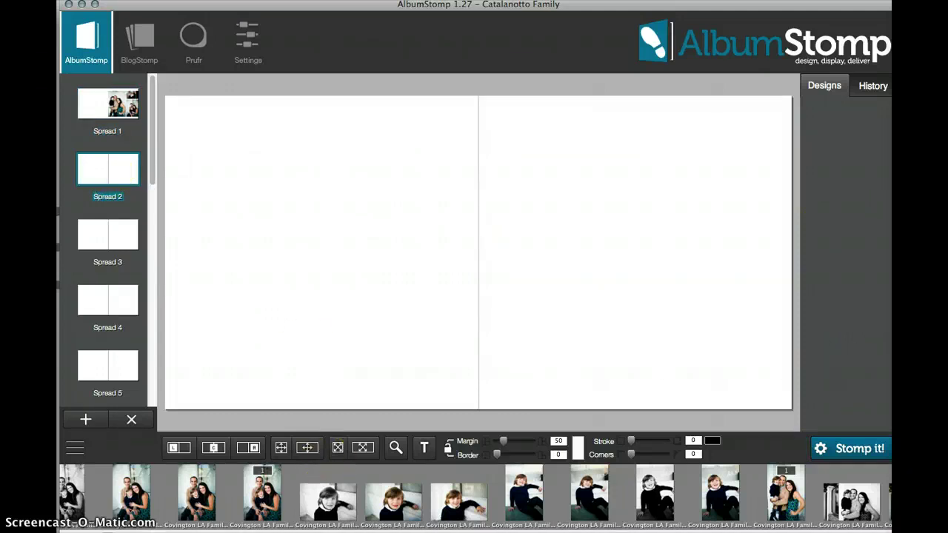
pyautogui.click(341, 517)
pyautogui.keyDown('super'); pyautogui.click(656, 501); pyautogui.keyUp('super')
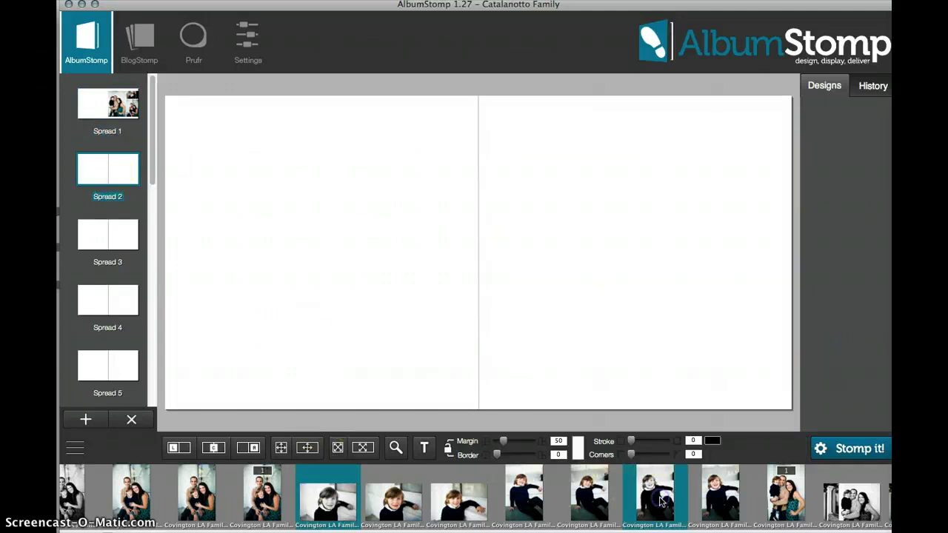
pyautogui.moveTo(662, 502); pyautogui.dragTo(271, 252)
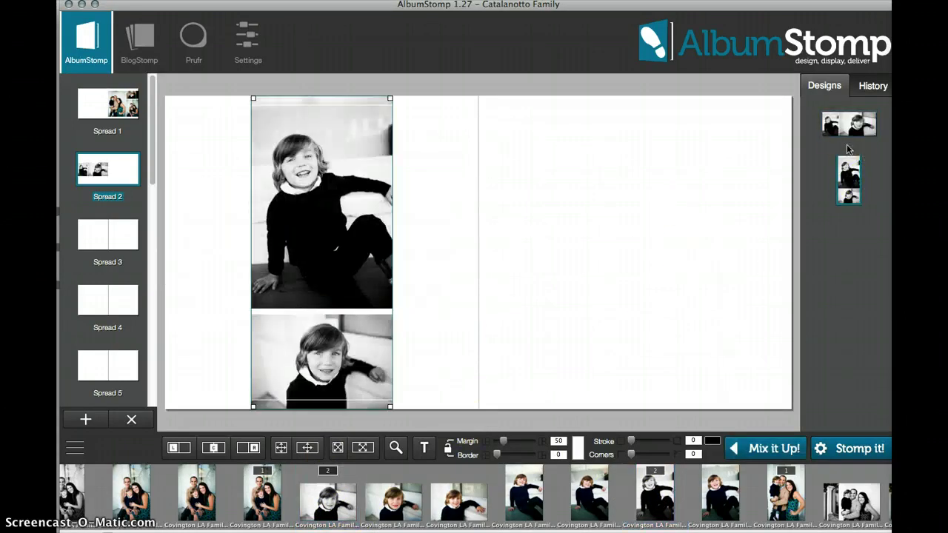
# Place the color landscape family portrait by the iron fence on the right page of Spread 2.
pyautogui.moveTo(624, 514); pyautogui.dragTo(574, 502)
pyautogui.hscroll(2, 474, 496)
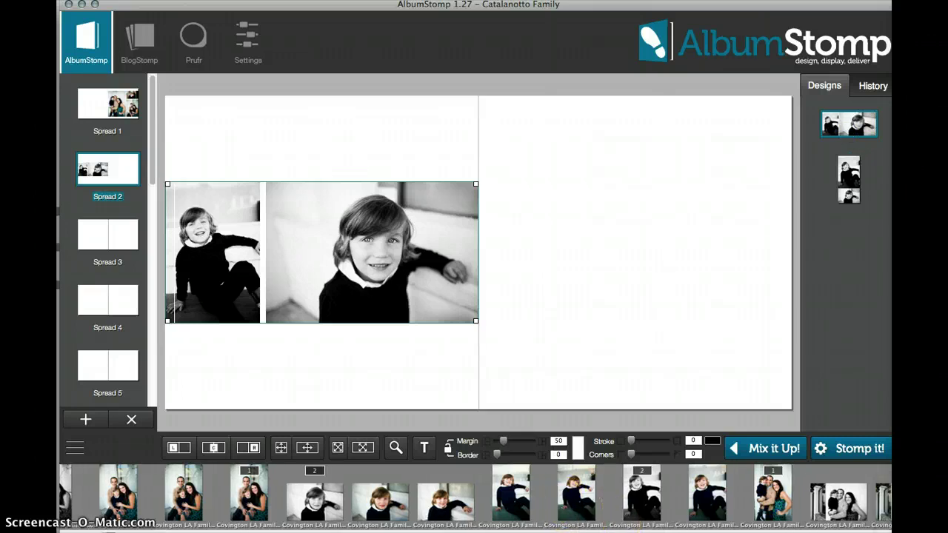
pyautogui.hscroll(2, 474, 496)
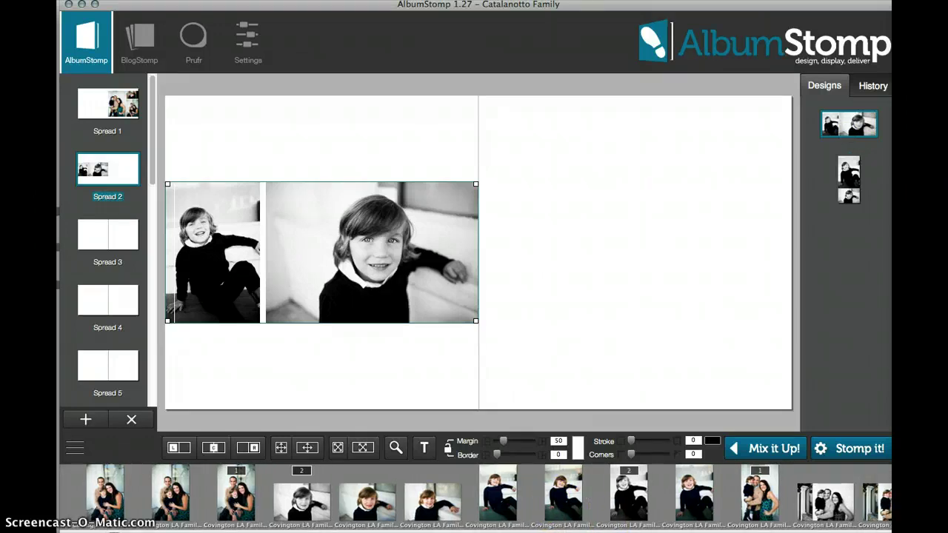
pyautogui.hscroll(2, 482, 517)
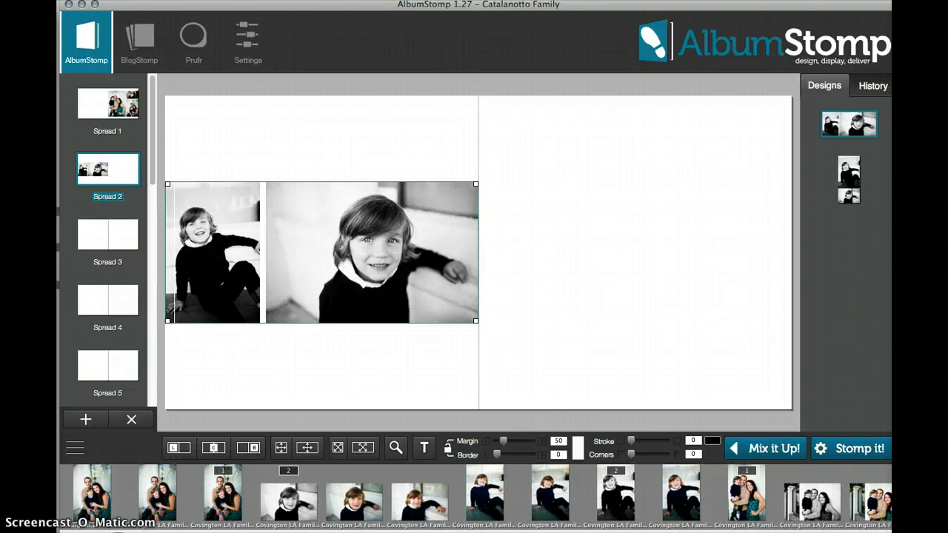
pyautogui.hscroll(15, 474, 496)
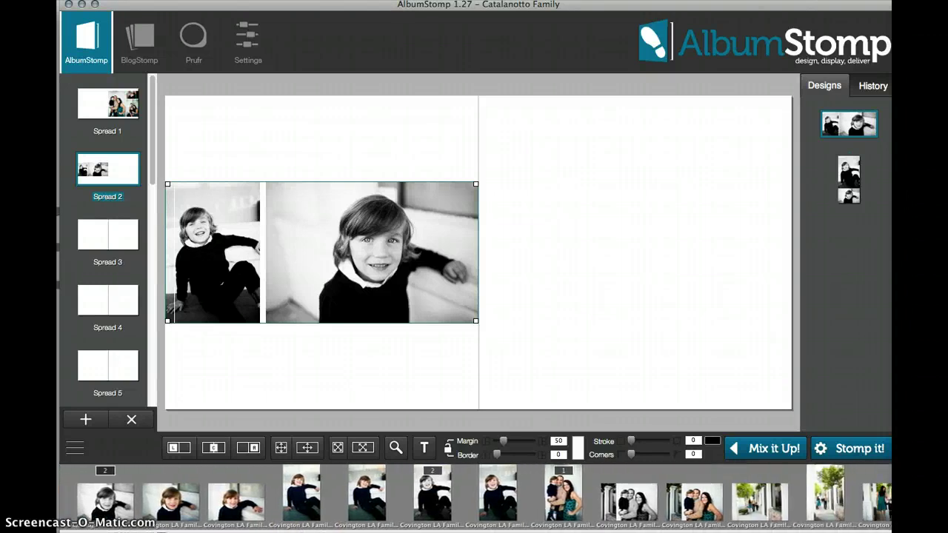
pyautogui.hscroll(8, 504, 499)
pyautogui.click(506, 501)
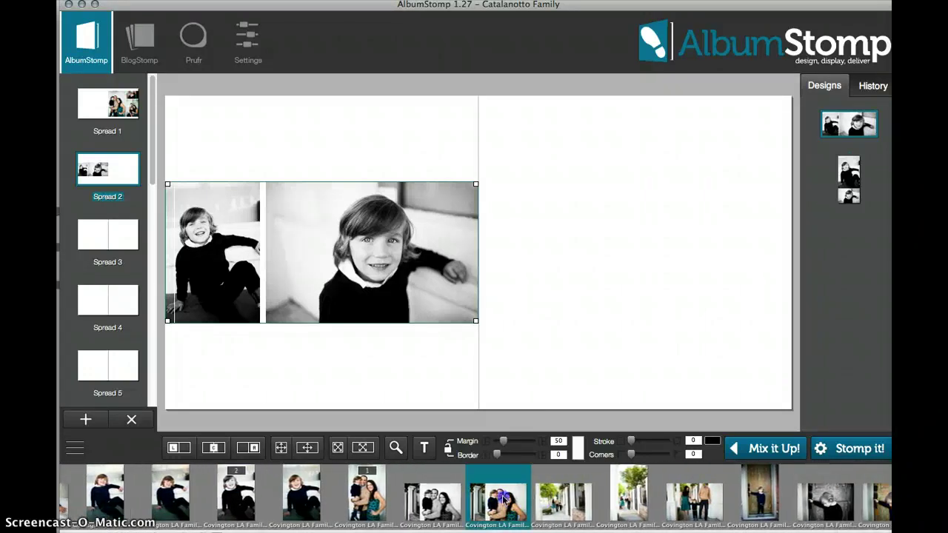
pyautogui.moveTo(504, 500); pyautogui.dragTo(656, 229)
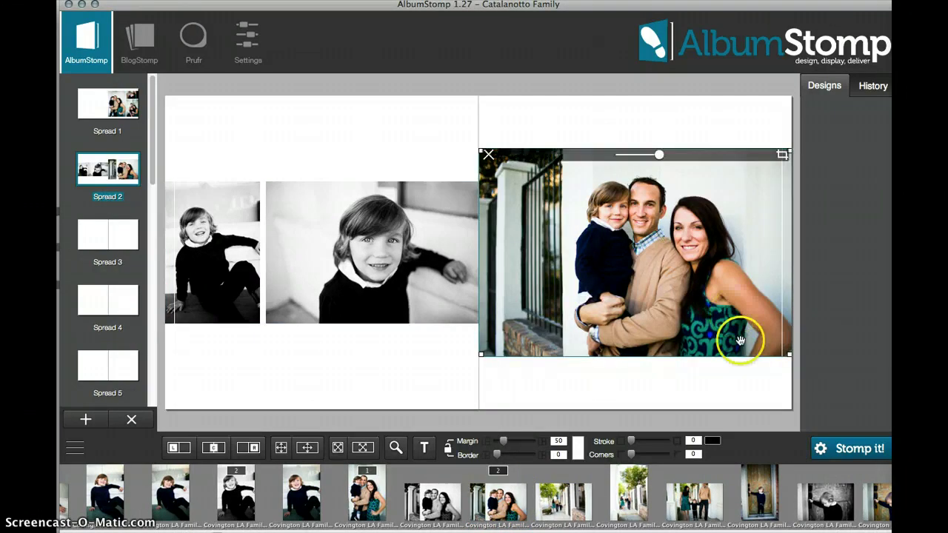
# Place the two color photos of the family walking and holding hands on the left page of Spread 3.
pyautogui.click(107, 237)
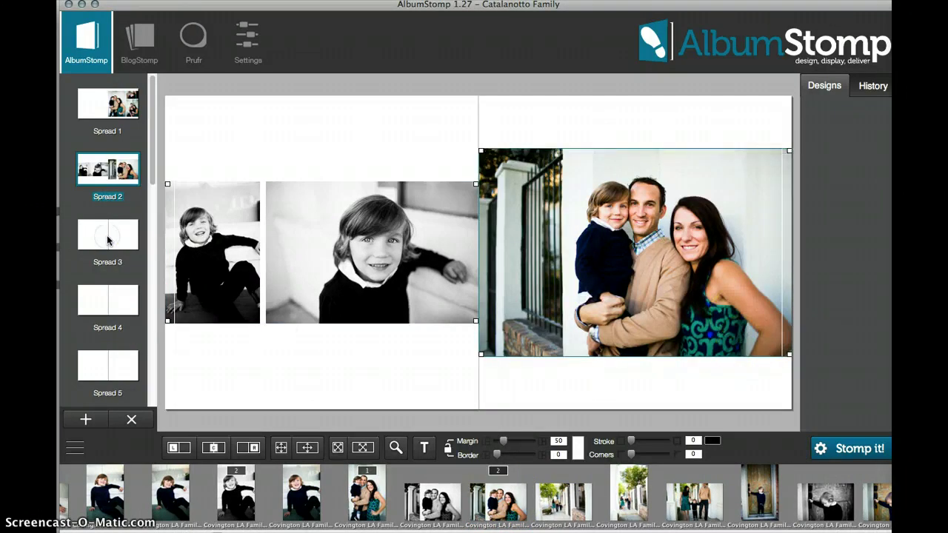
pyautogui.click(694, 500)
pyautogui.keyDown('shift'); pyautogui.click(630, 500); pyautogui.keyUp('shift')
pyautogui.moveTo(629, 500); pyautogui.dragTo(276, 244)
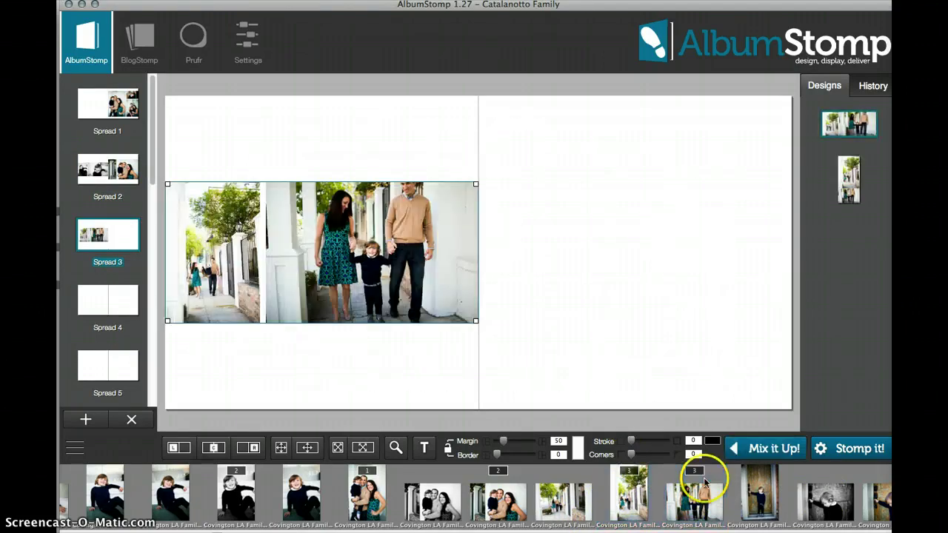
# Try the stacked design for the two walking photos on Spread 3 and return to the side-by-side design.
pyautogui.click(849, 190)
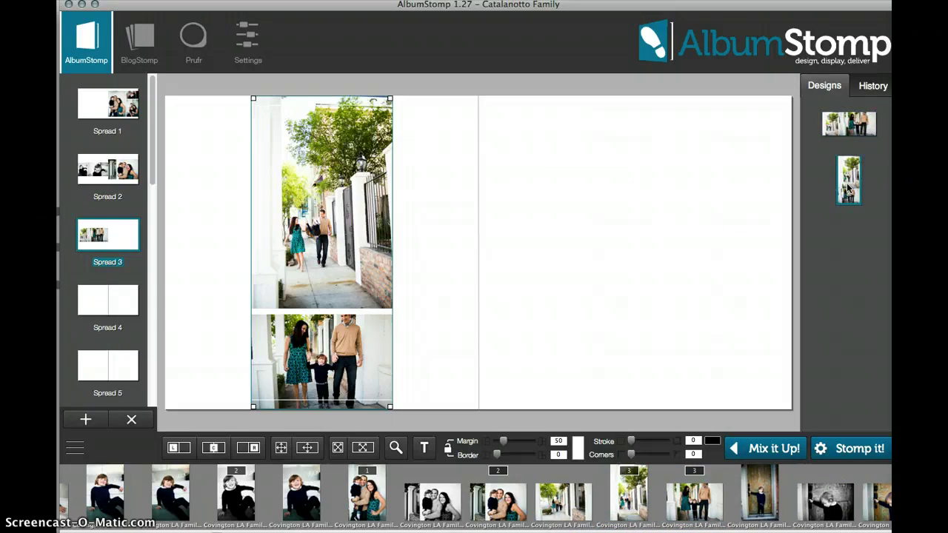
pyautogui.click(851, 123)
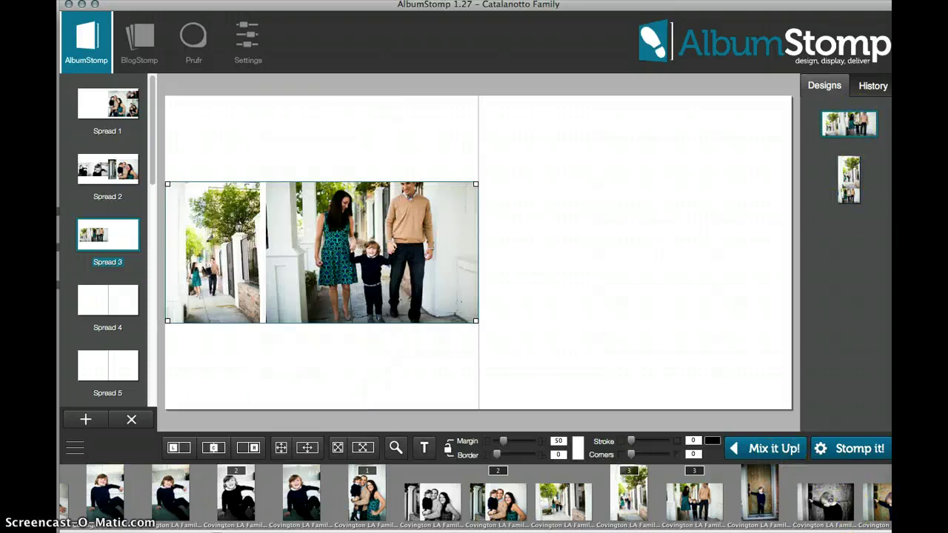
# Place the three color photos of the boy at the wooden door on Spread 3's right page, with one large photo above two small ones.
pyautogui.hscroll(6, 476, 497)
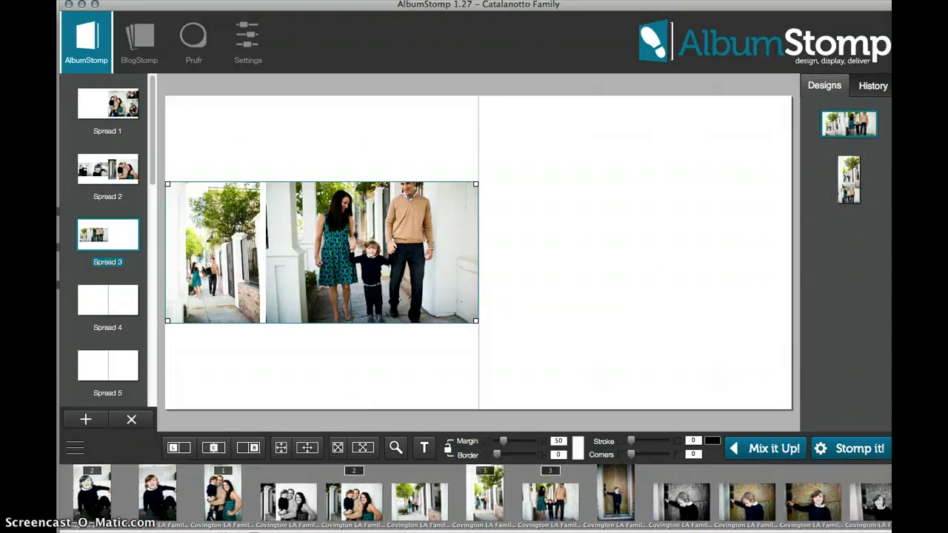
pyautogui.hscroll(5, 702, 511)
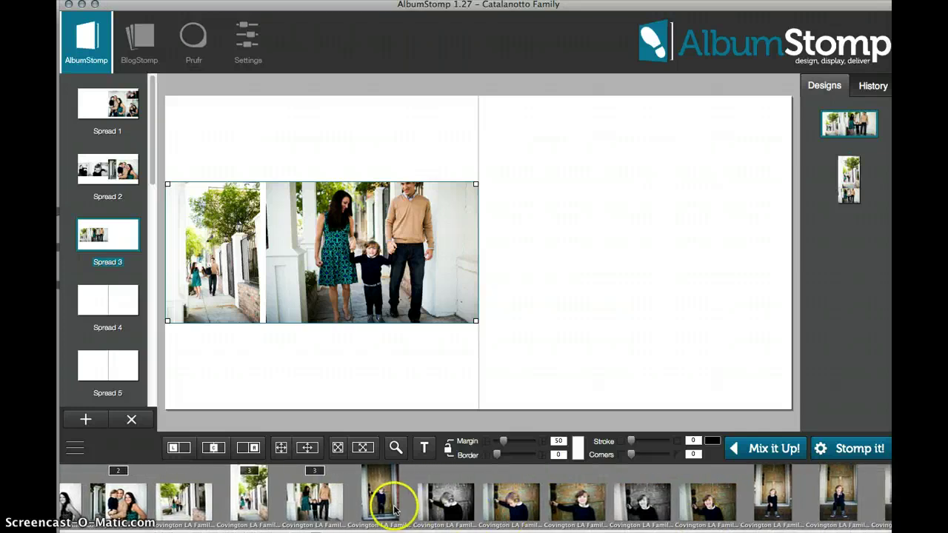
pyautogui.click(519, 503)
pyautogui.keyDown('shift'); pyautogui.click(578, 504); pyautogui.keyUp('shift')
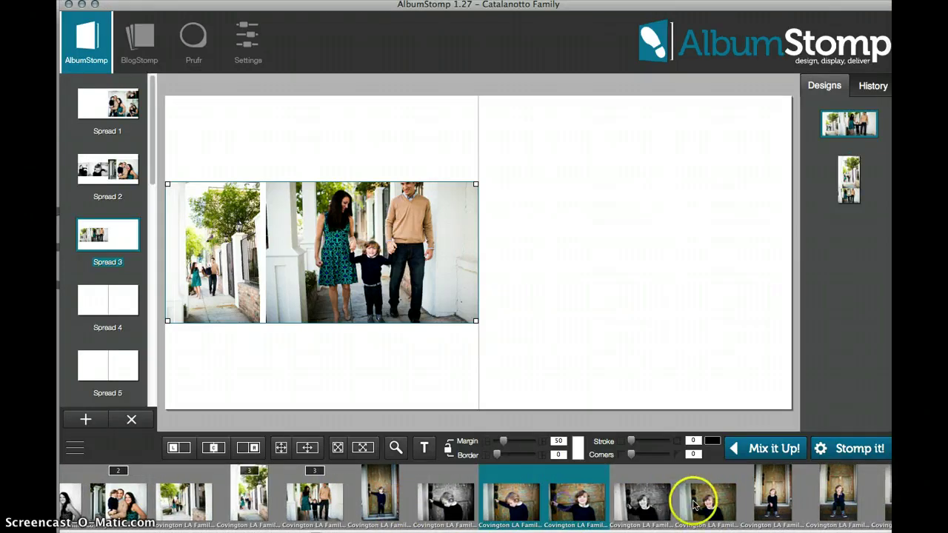
pyautogui.keyDown('super'); pyautogui.click(695, 505); pyautogui.keyUp('super')
pyautogui.moveTo(695, 506); pyautogui.dragTo(667, 217)
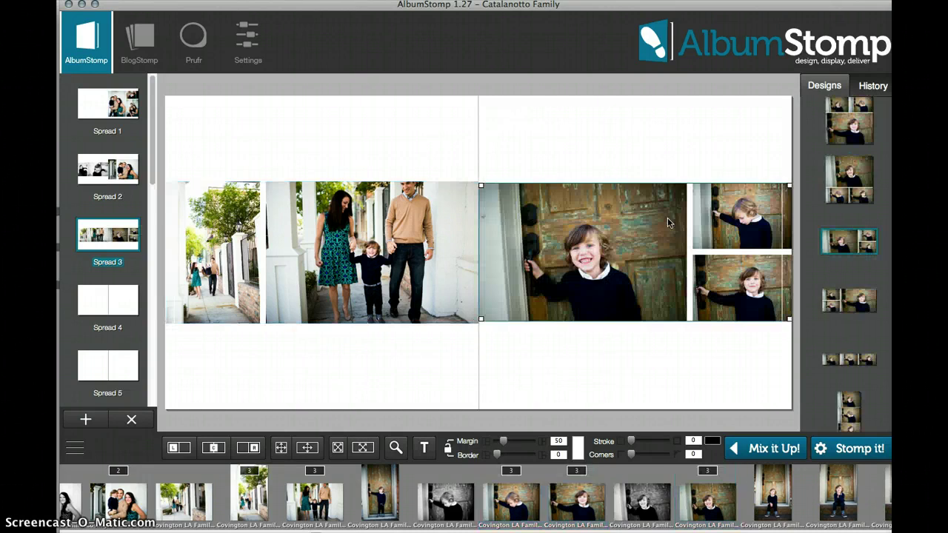
pyautogui.click(846, 197)
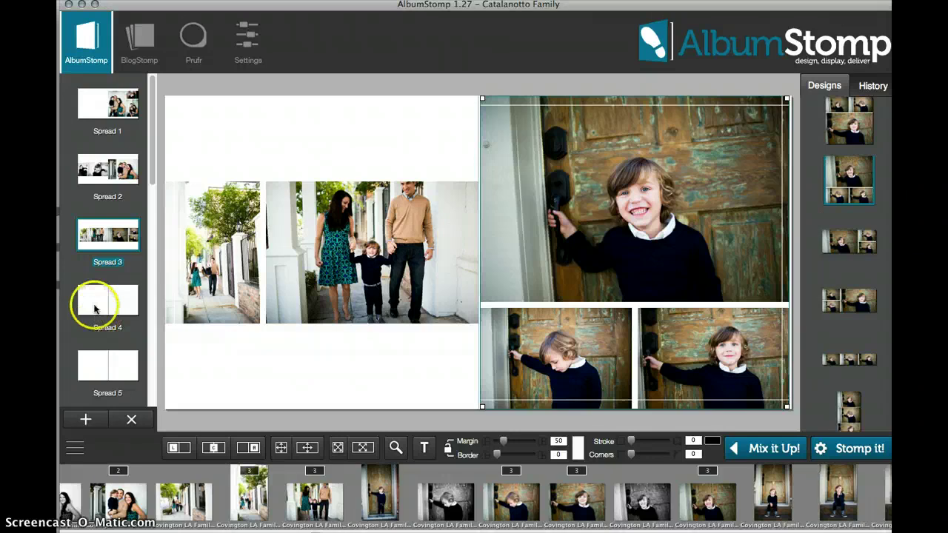
# Place the five color portrait photos of the boy sitting on the doorstep on the left page of Spread 4.
pyautogui.press('Down')
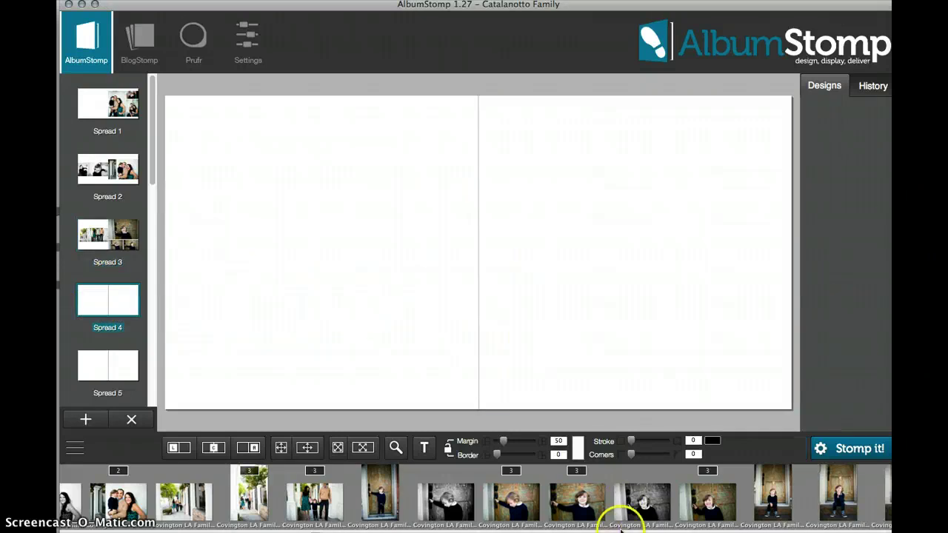
pyautogui.hscroll(5, 476, 496)
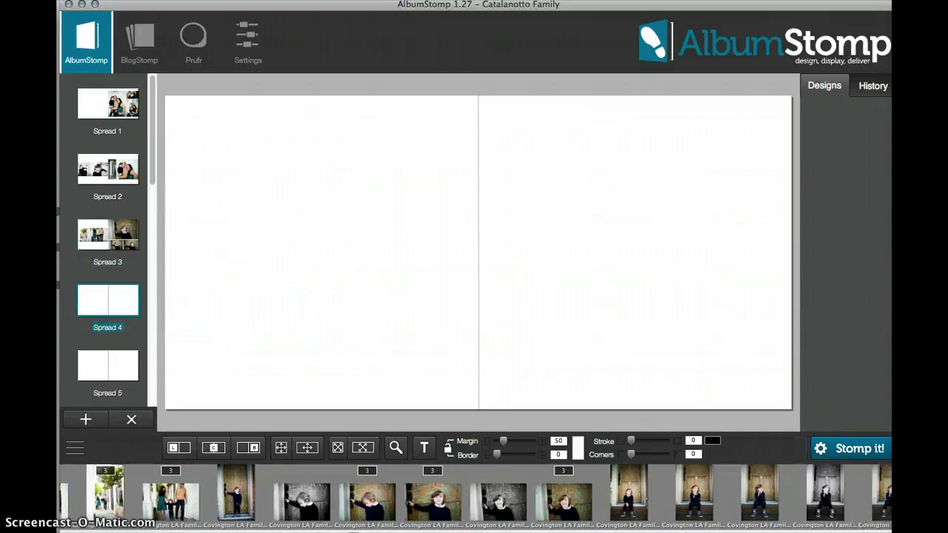
pyautogui.hscroll(4, 476, 496)
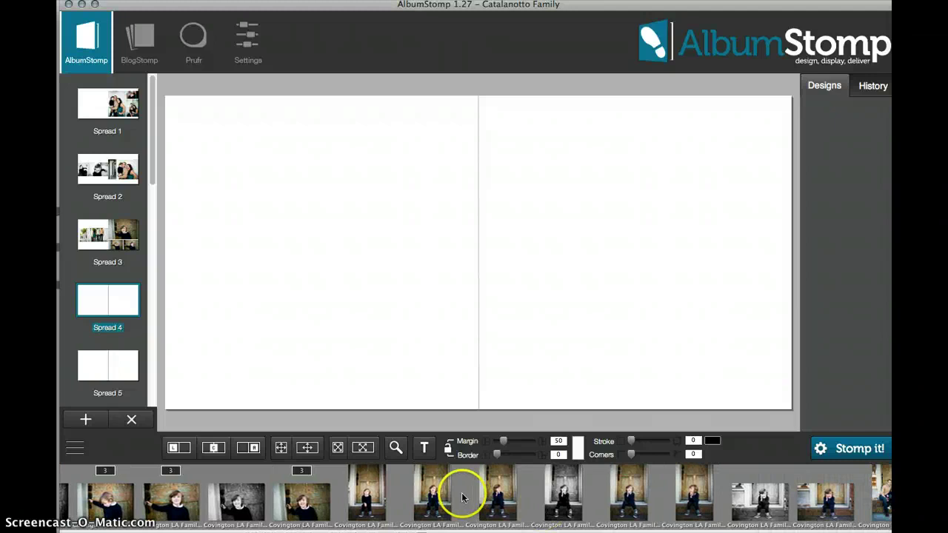
pyautogui.click(372, 502)
pyautogui.click(513, 501)
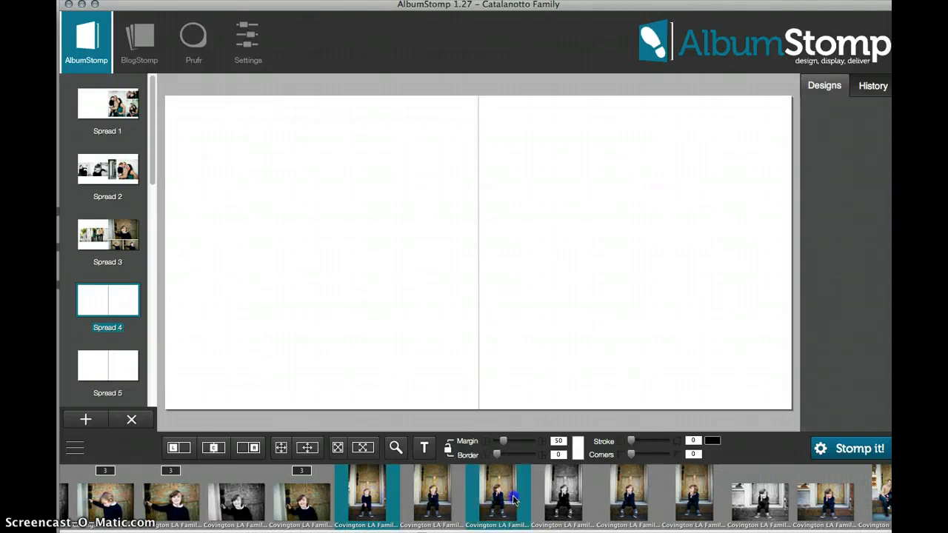
pyautogui.click(438, 501)
pyautogui.click(633, 490)
pyautogui.click(694, 492)
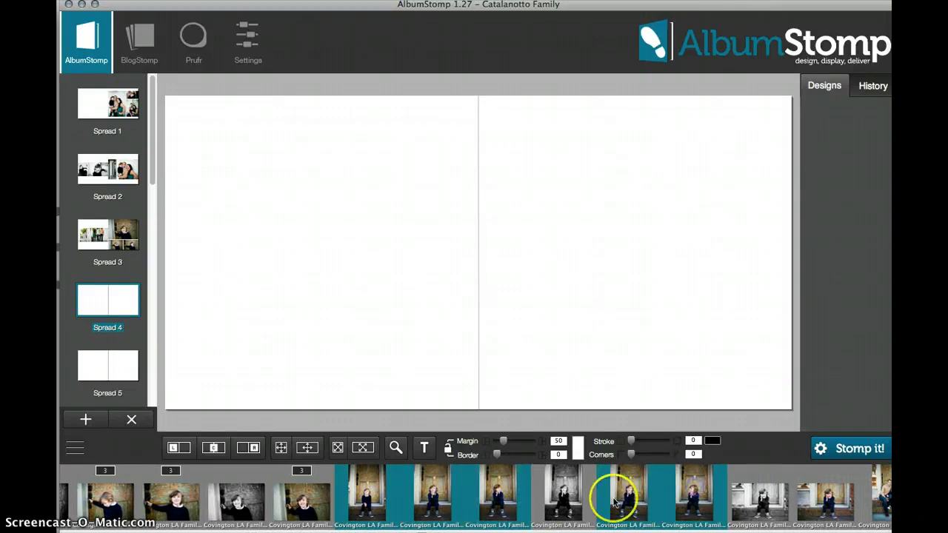
pyautogui.moveTo(627, 496); pyautogui.dragTo(275, 232)
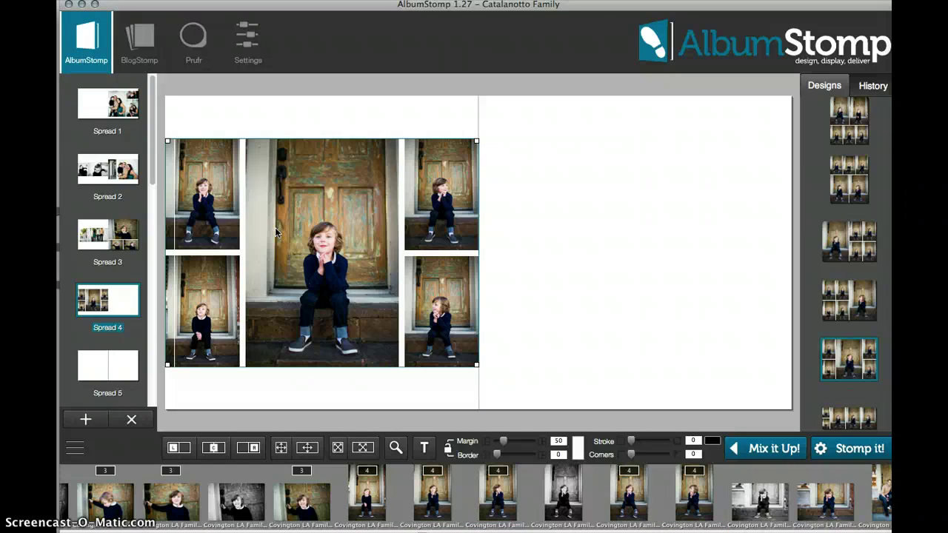
# Arrange Spread 4's left page as one large portrait left of four small ones, and place the black-and-white landscape doorstep photo on the right page.
pyautogui.click(830, 306)
pyautogui.click(836, 260)
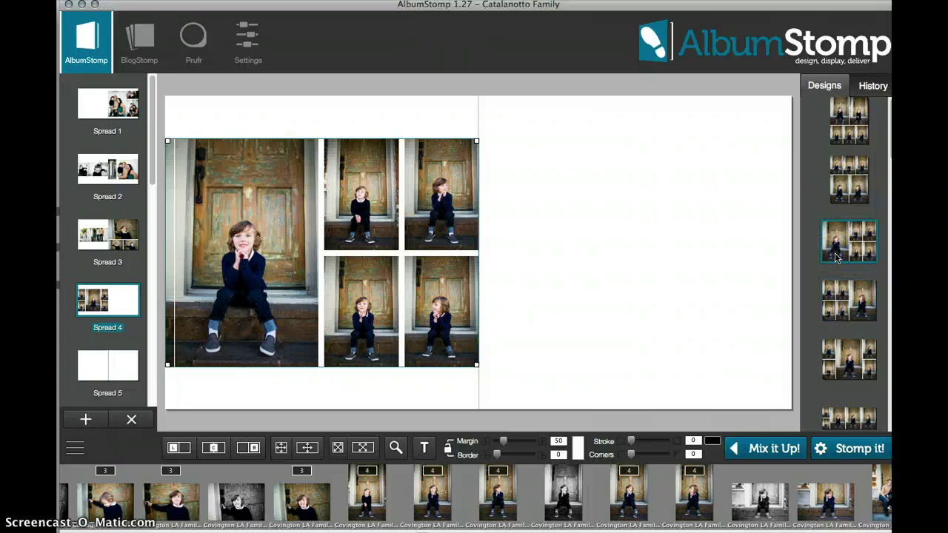
pyautogui.click(830, 266)
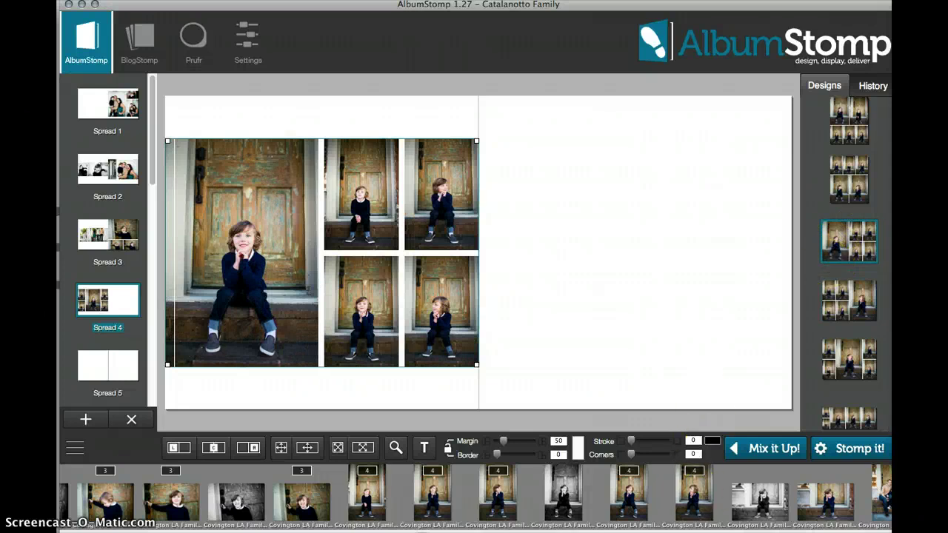
pyautogui.moveTo(760, 498); pyautogui.dragTo(698, 517)
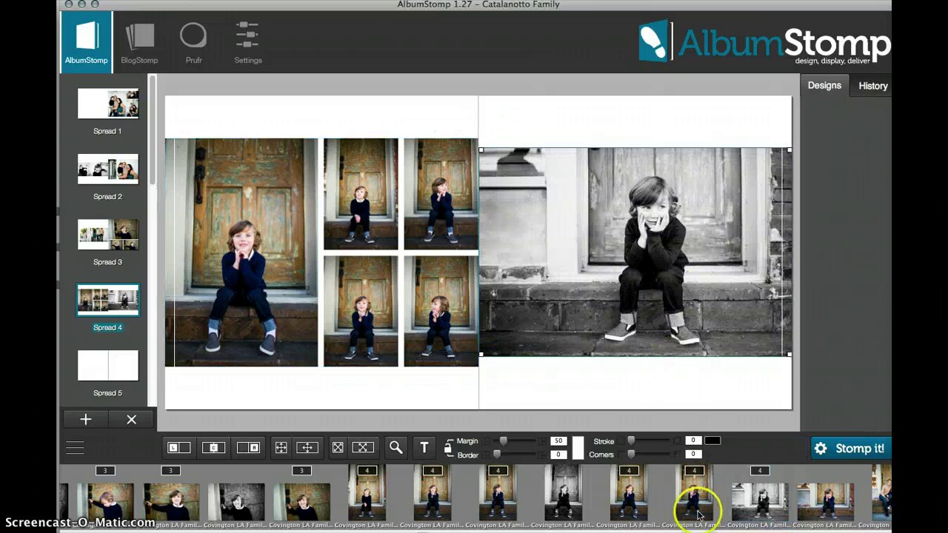
# Place the color family portrait on the steps and the color family close-up by the door side by side on Spread 5's left page.
pyautogui.hscroll(2, 476, 496)
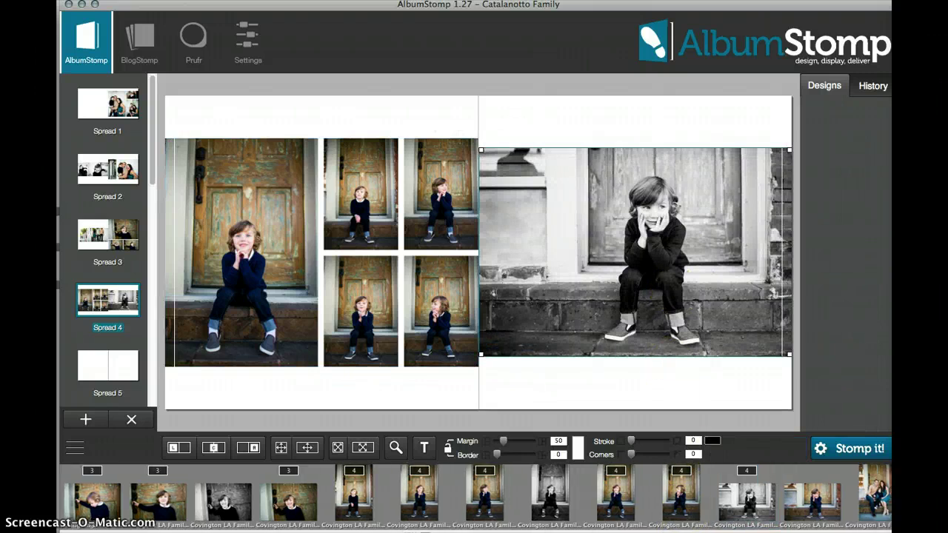
pyautogui.hscroll(15, 476, 496)
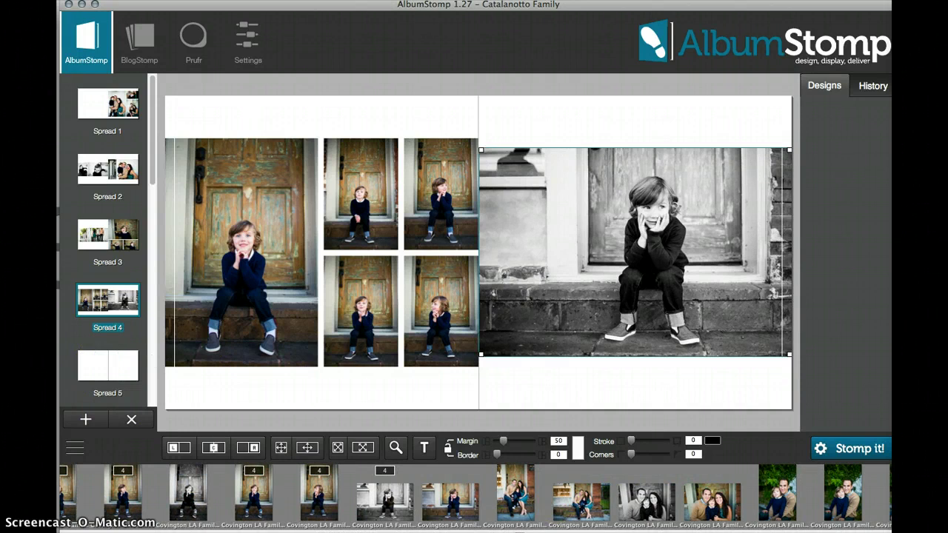
pyautogui.click(709, 503)
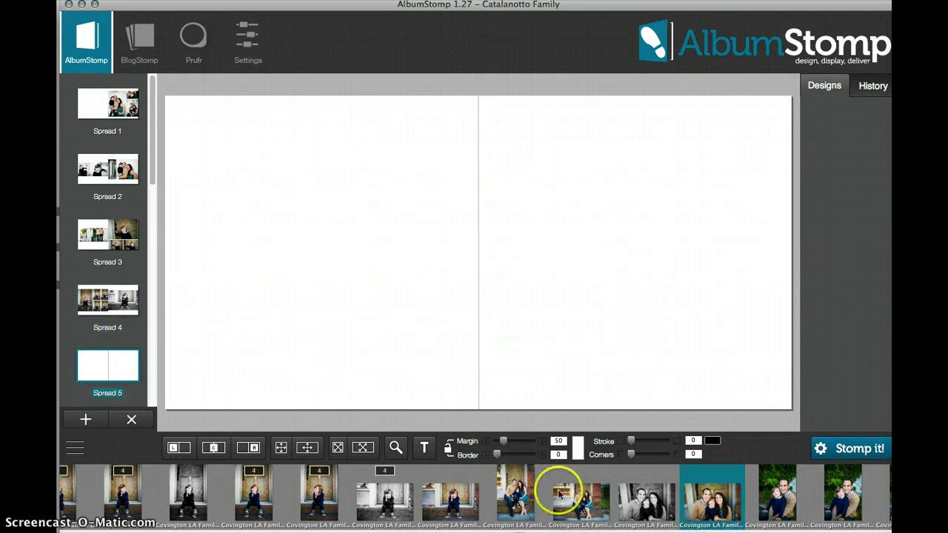
pyautogui.moveTo(518, 485); pyautogui.dragTo(266, 235)
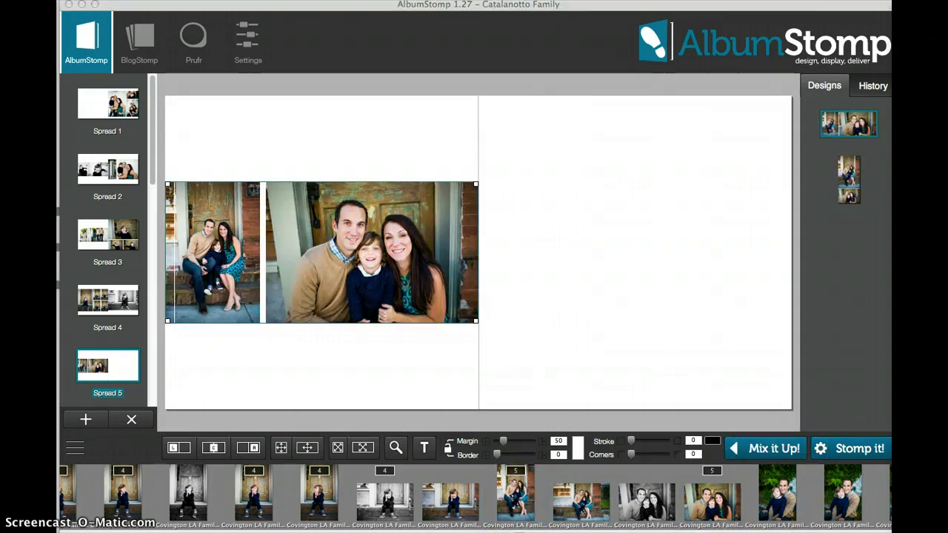
# Place five color portrait photos of the boy with his father or mother by the greenery on the right page of Spread 5.
pyautogui.hscroll(10, 474, 495)
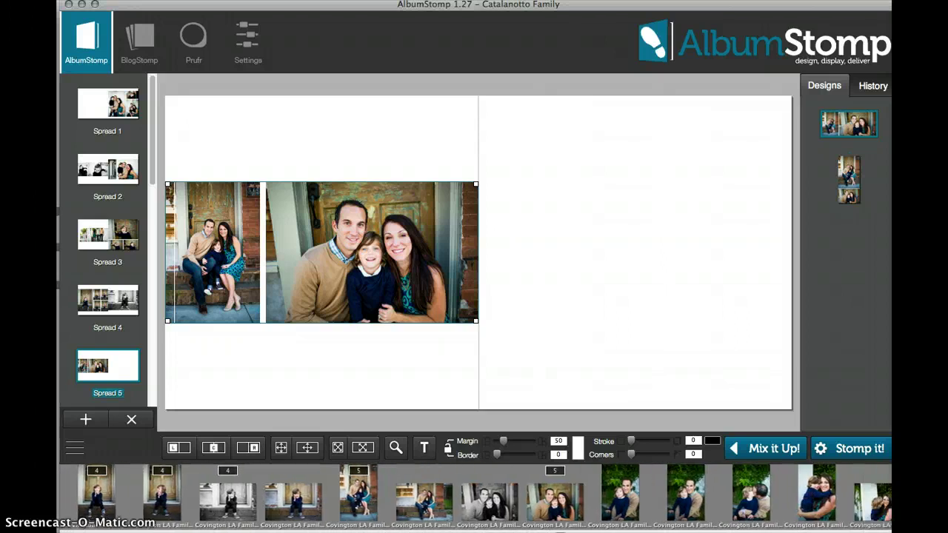
pyautogui.hscroll(10, 474, 495)
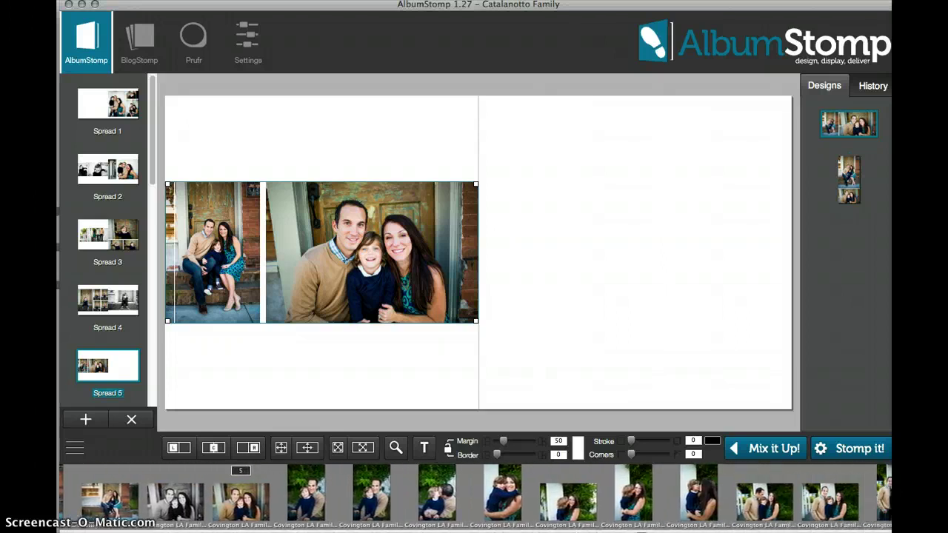
pyautogui.click(379, 497)
pyautogui.keyDown('super'); pyautogui.click(639, 504); pyautogui.keyUp('super')
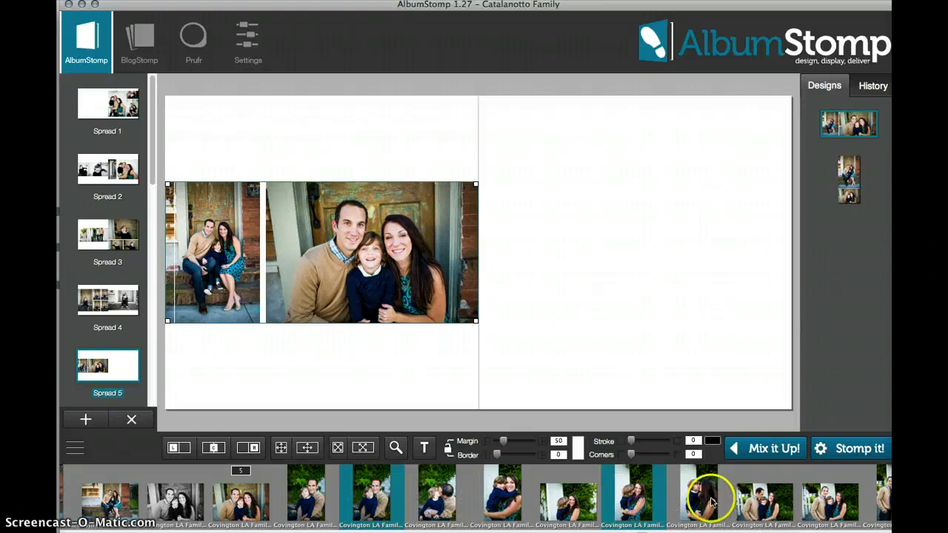
pyautogui.keyDown('super'); pyautogui.click(710, 503); pyautogui.keyUp('super')
pyautogui.keyDown('super'); pyautogui.click(512, 497); pyautogui.keyUp('super')
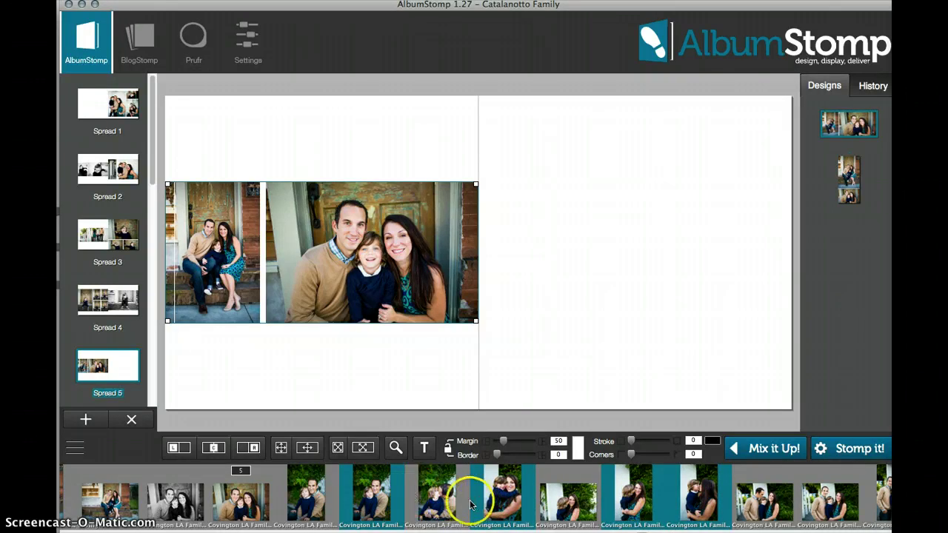
pyautogui.keyDown('super'); pyautogui.click(437, 498); pyautogui.keyUp('super')
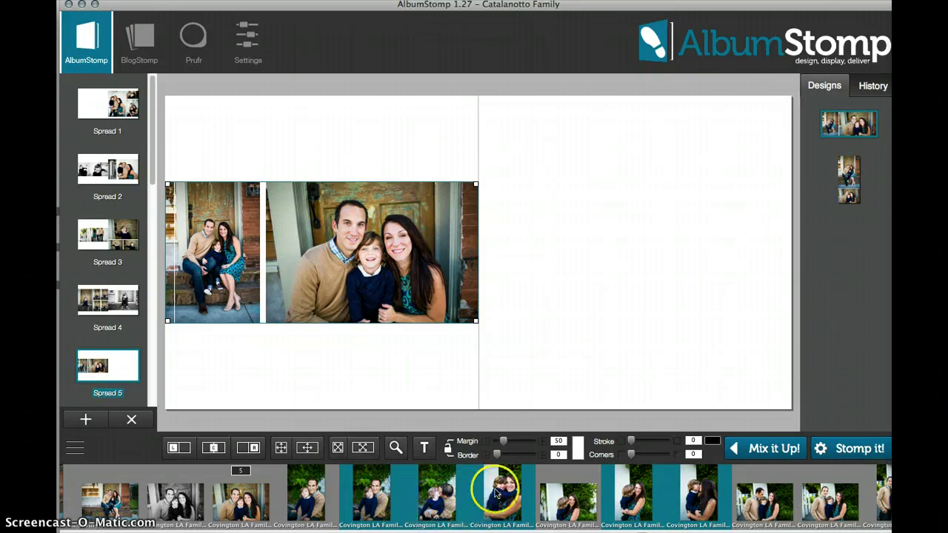
pyautogui.moveTo(496, 495); pyautogui.dragTo(645, 239)
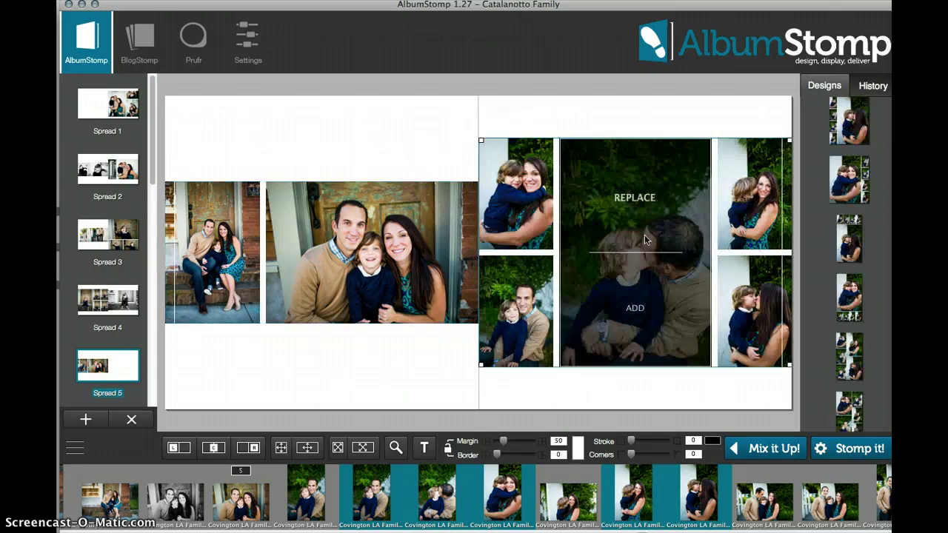
# Add another father-and-son portrait to Spread 5's right page and apply the design with four small photos between two large ones.
pyautogui.click(765, 449)
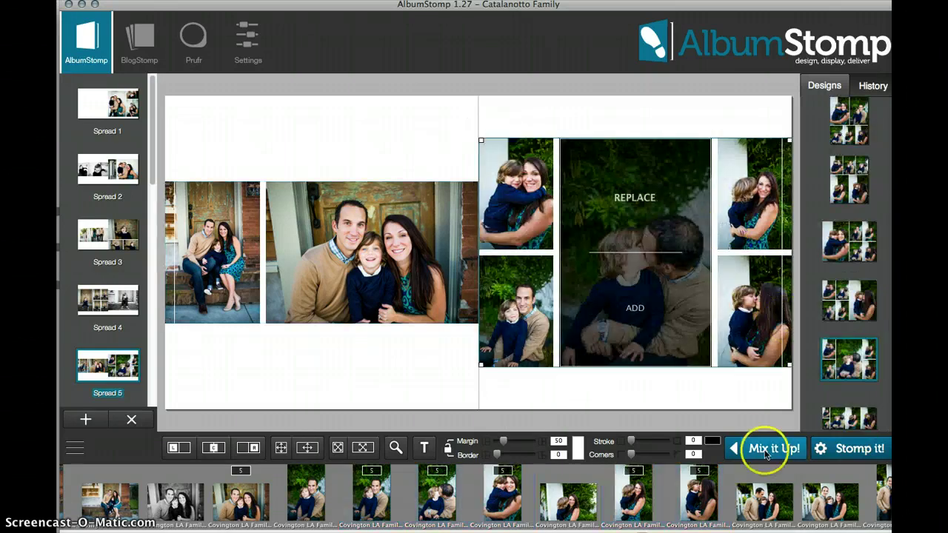
pyautogui.click(634, 317)
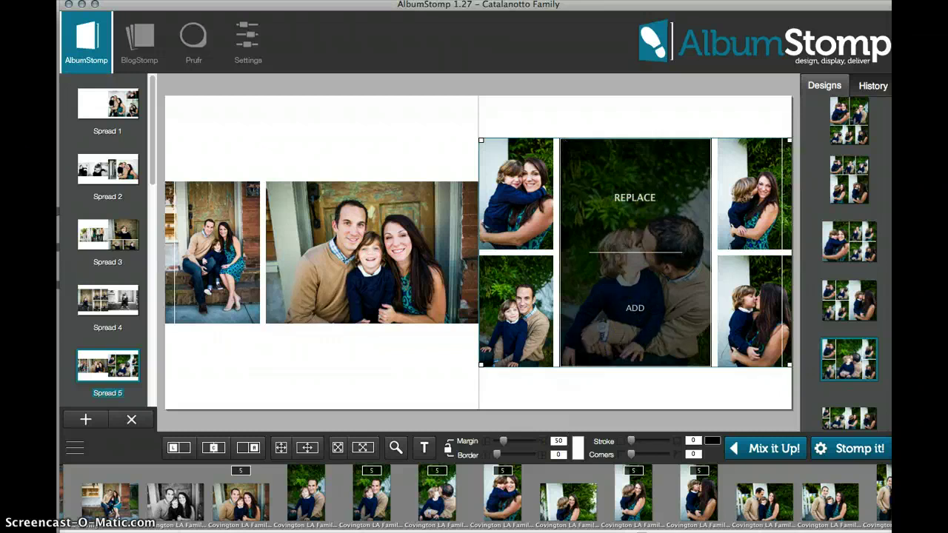
pyautogui.click(320, 503)
pyautogui.click(319, 502)
pyautogui.moveTo(319, 503); pyautogui.dragTo(635, 313)
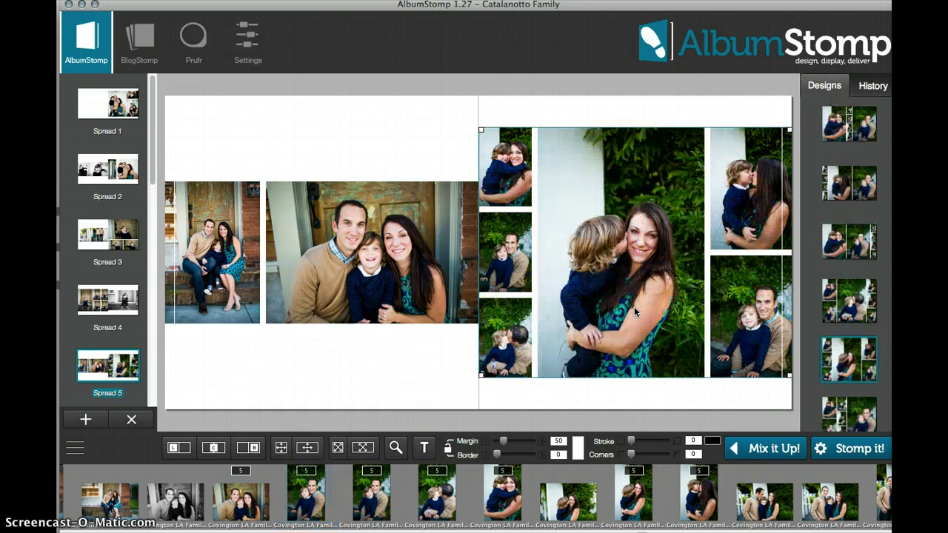
pyautogui.click(862, 305)
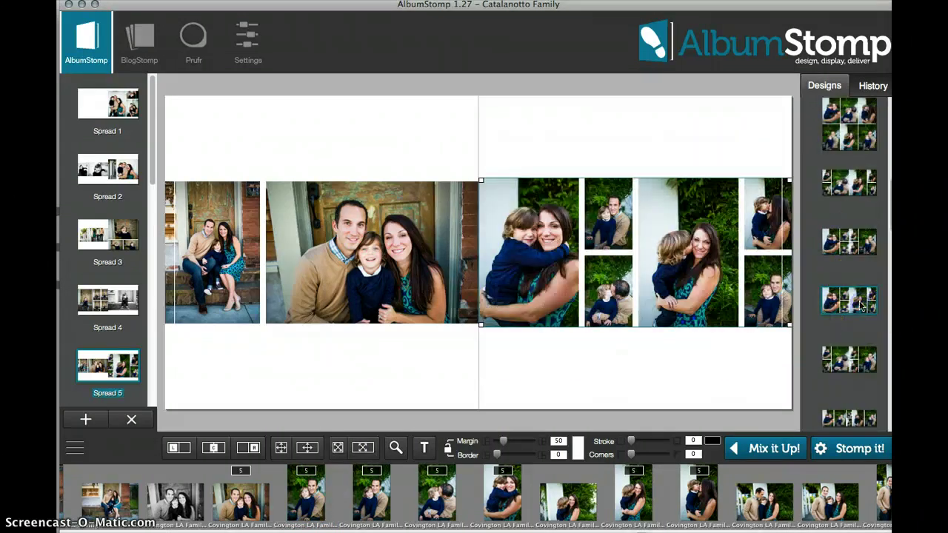
pyautogui.click(851, 236)
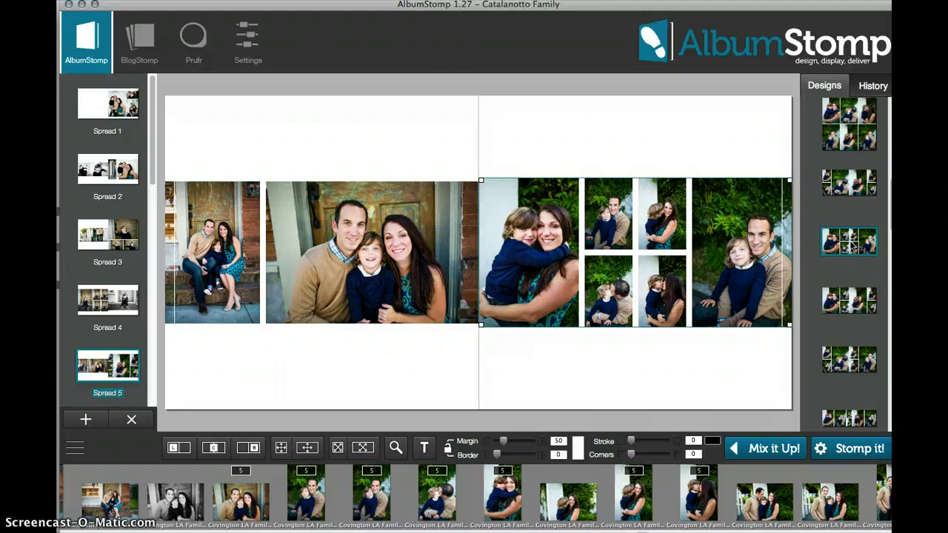
# Place the landscape photo of the father kissing the boy on Spread 6's left page, and replace it with the family facing the camera.
pyautogui.click(154, 315)
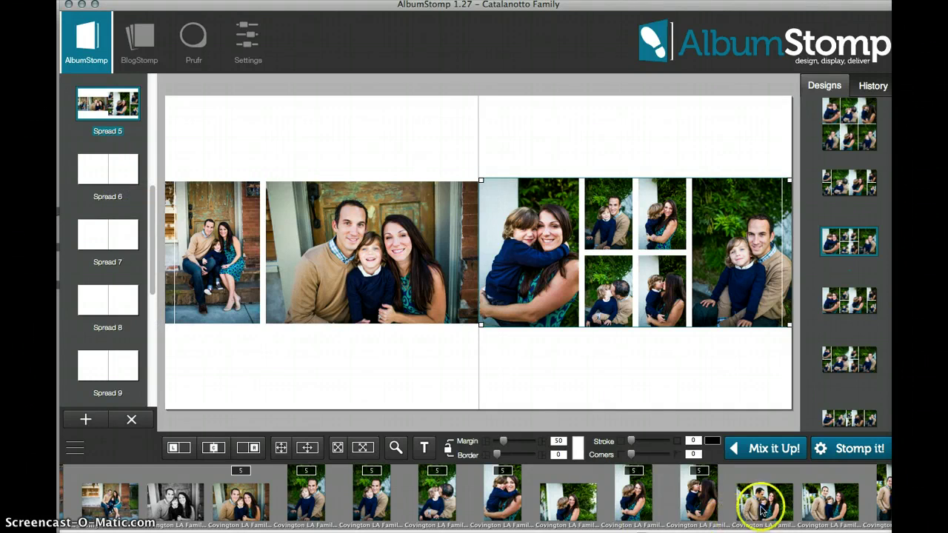
pyautogui.moveTo(760, 507); pyautogui.dragTo(278, 240)
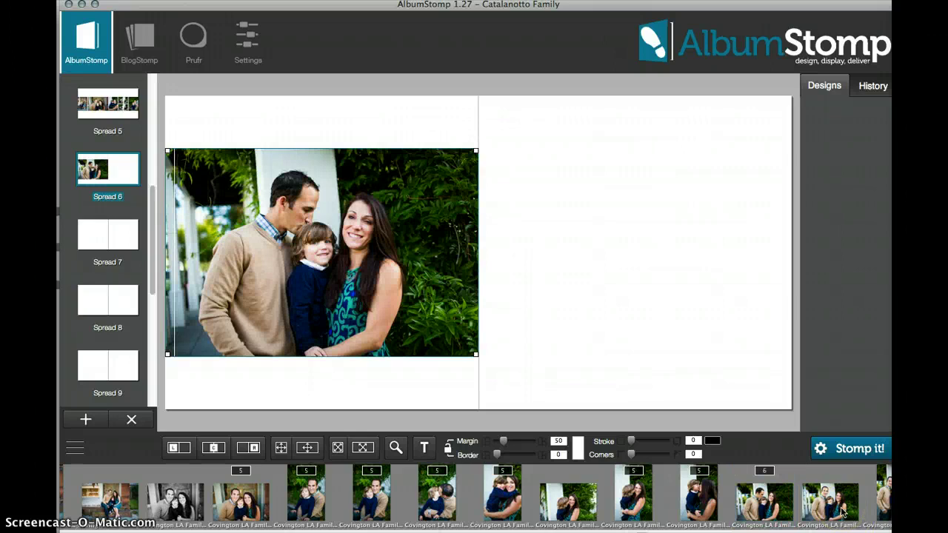
pyautogui.moveTo(843, 511); pyautogui.dragTo(322, 202)
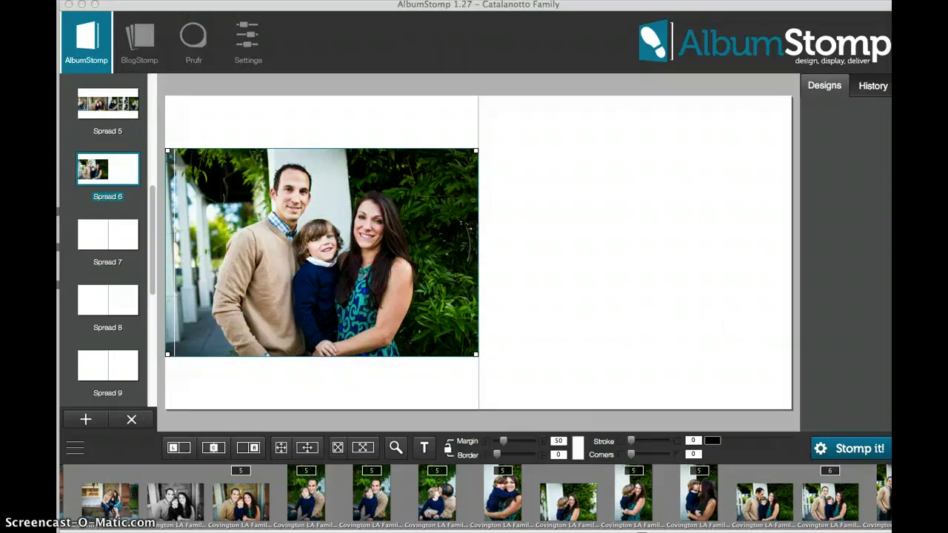
pyautogui.hscroll(1, 778, 511)
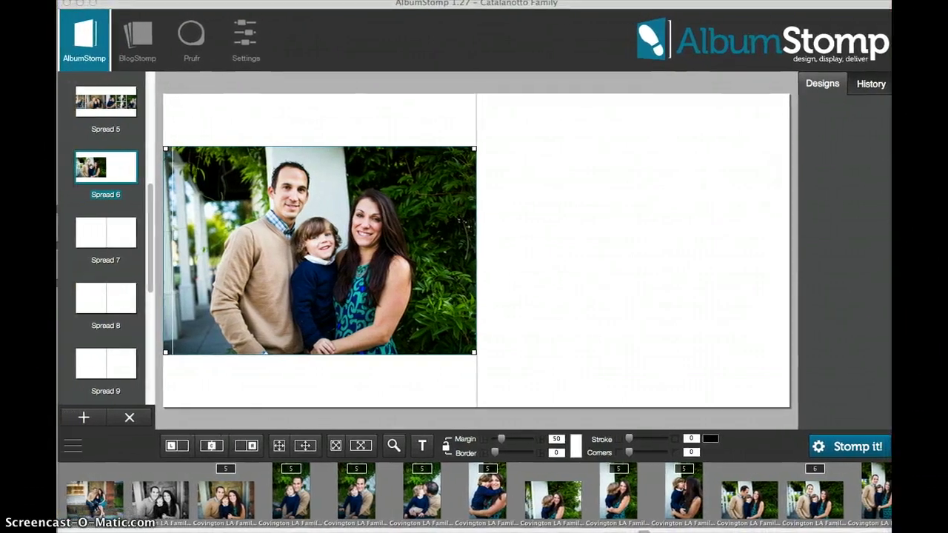
# Place the color family portrait by the greenery, the full-length family photo and the full-length couple photo on Spread 6's right page.
pyautogui.moveTo(643, 530); pyautogui.dragTo(737, 527)
pyautogui.moveTo(592, 501); pyautogui.dragTo(688, 275)
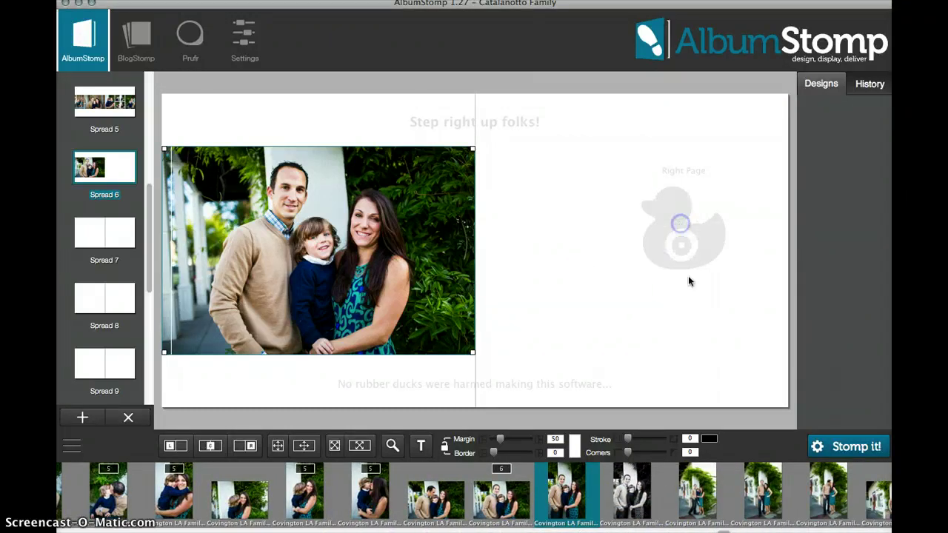
pyautogui.click(698, 492)
pyautogui.moveTo(698, 493); pyautogui.dragTo(636, 324)
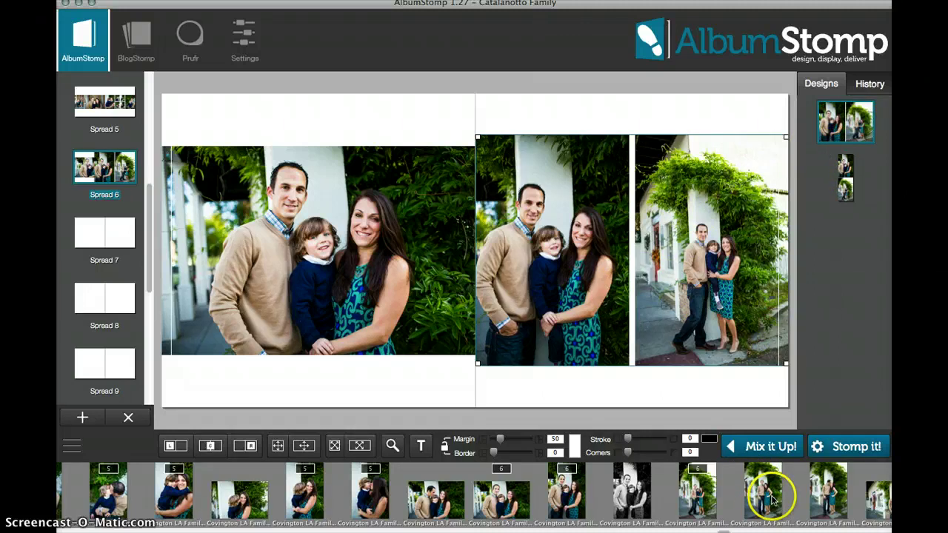
pyautogui.moveTo(771, 500); pyautogui.dragTo(716, 313)
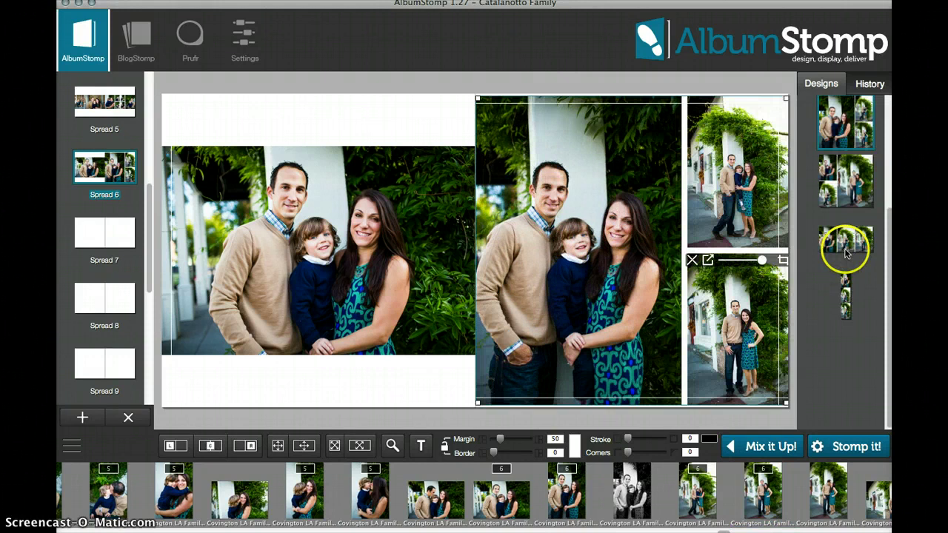
# Cycle through designs for Spread 6's right page and apply the one with two small stacked family photos beside the large couple photo.
pyautogui.click(847, 239)
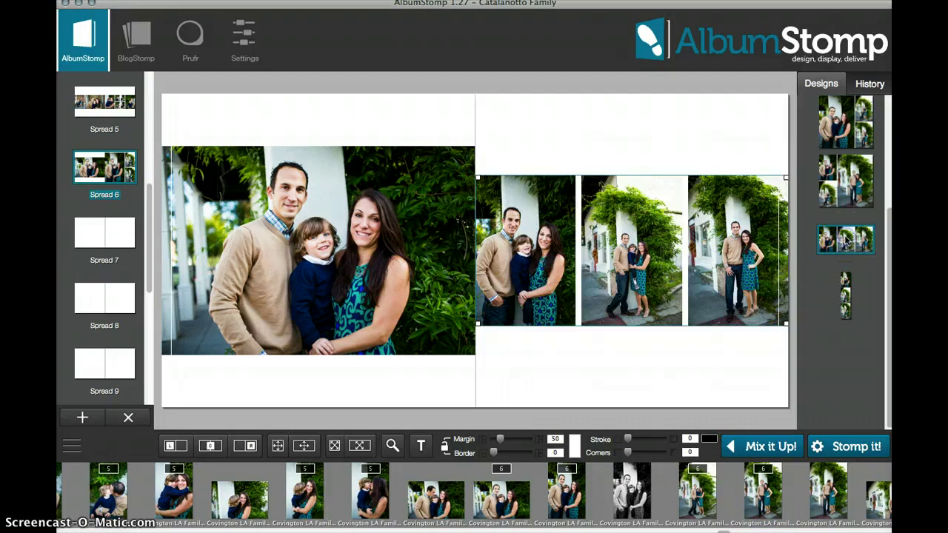
pyautogui.click(767, 446)
pyautogui.click(766, 446)
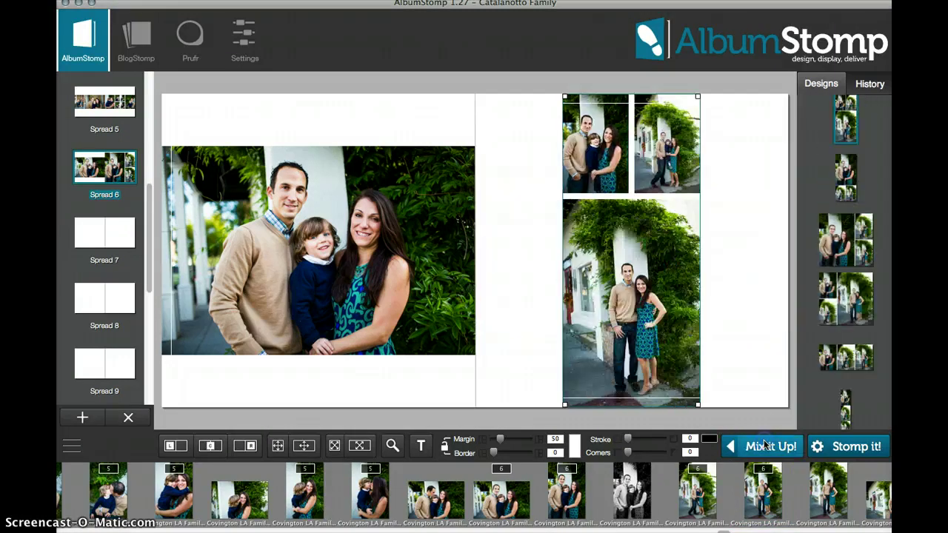
pyautogui.click(766, 446)
pyautogui.click(767, 446)
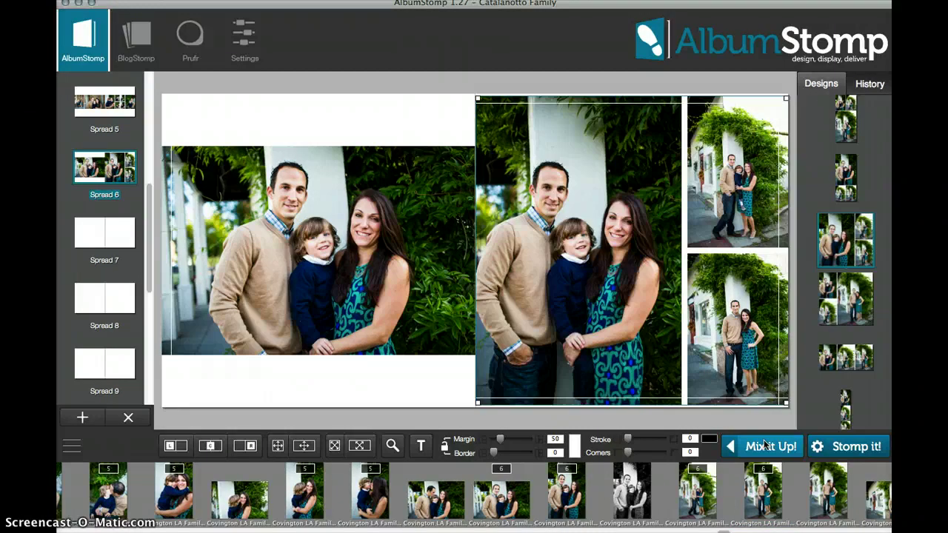
pyautogui.click(773, 448)
pyautogui.click(778, 452)
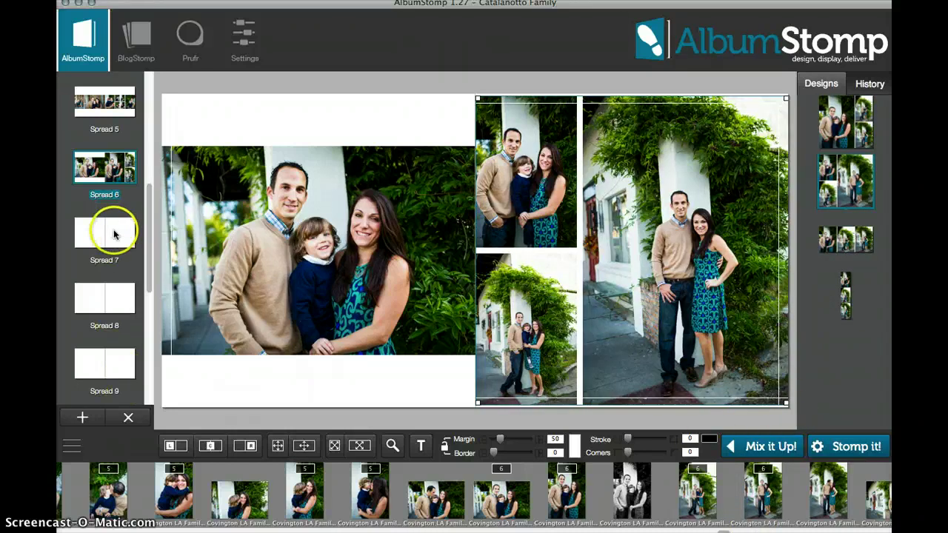
# Place the landscape photo of the couple kissing and two color couple portraits by the greenery on Spread 7's left page.
pyautogui.hscroll(5, 771, 496)
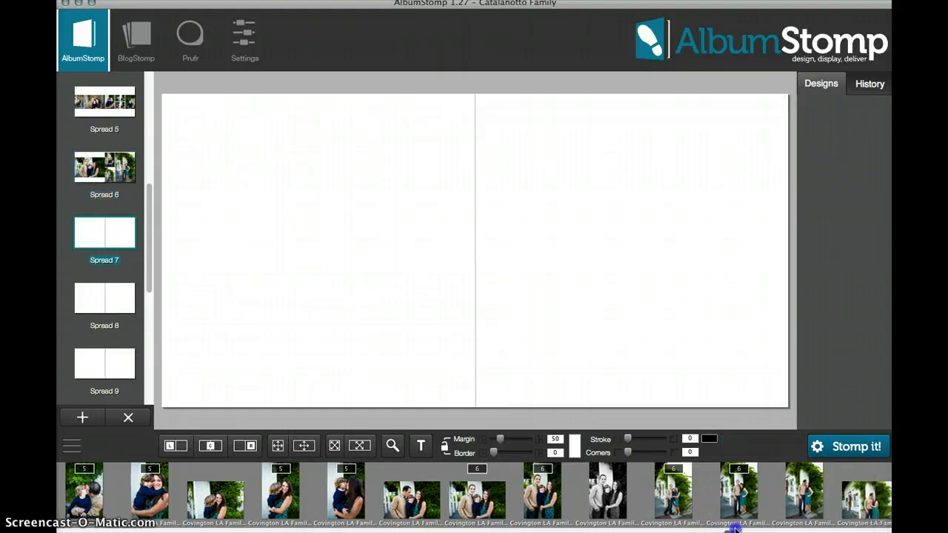
pyautogui.hscroll(2, 811, 518)
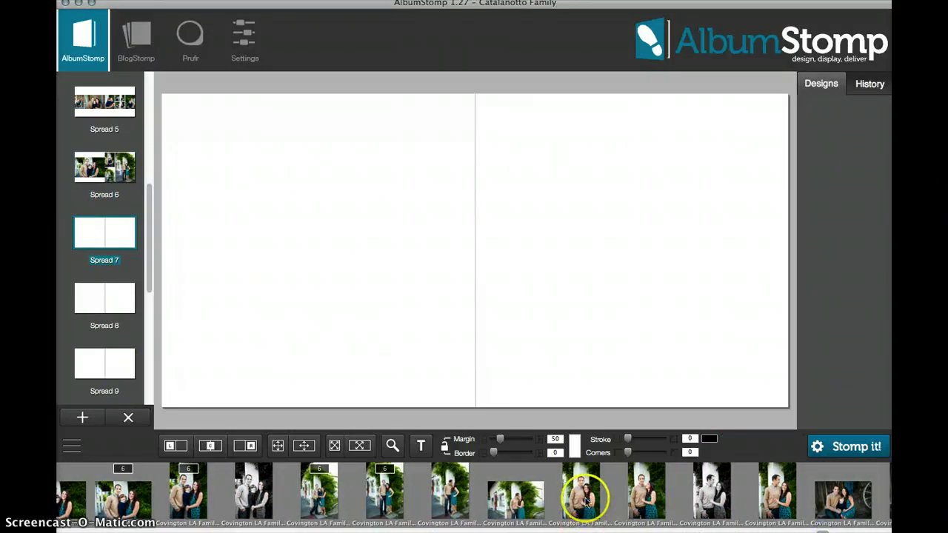
pyautogui.moveTo(516, 495); pyautogui.dragTo(263, 198)
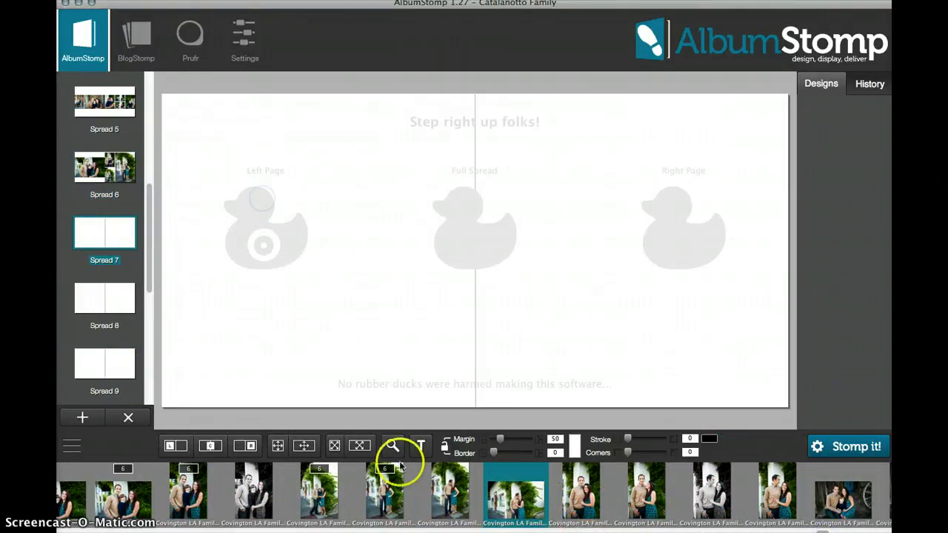
pyautogui.moveTo(635, 490); pyautogui.dragTo(326, 296)
pyautogui.moveTo(779, 507); pyautogui.dragTo(279, 290)
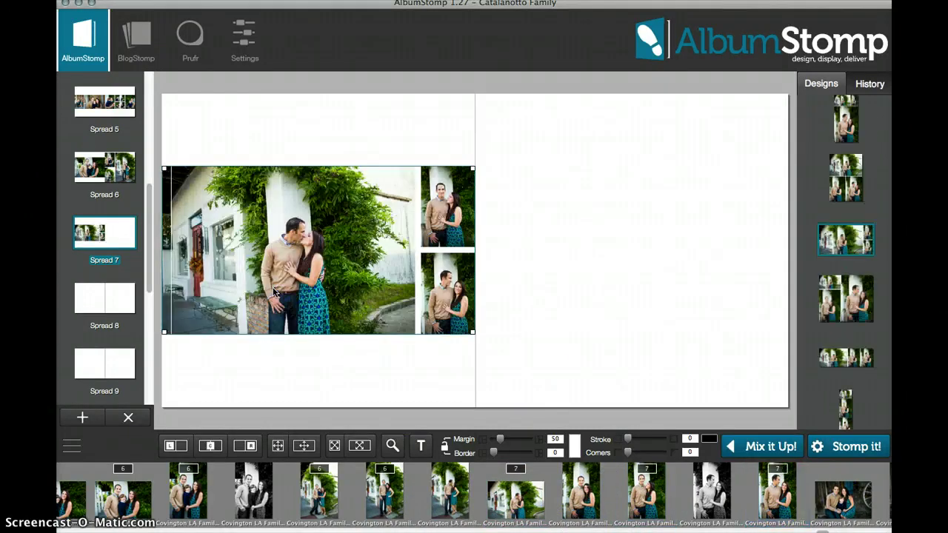
# Compare the three-photo designs for Spread 7's left page and apply the one with two stacked photos beside a large couple portrait.
pyautogui.click(849, 189)
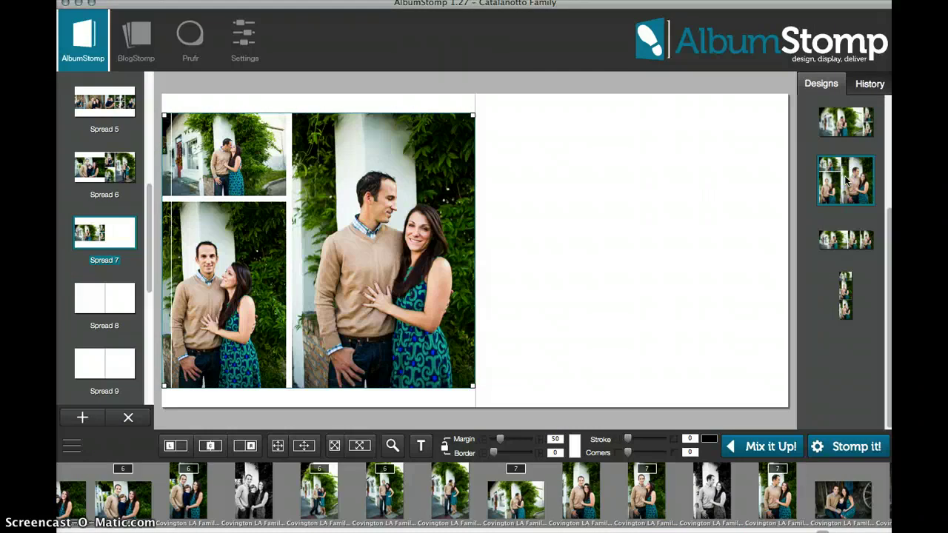
pyautogui.click(845, 239)
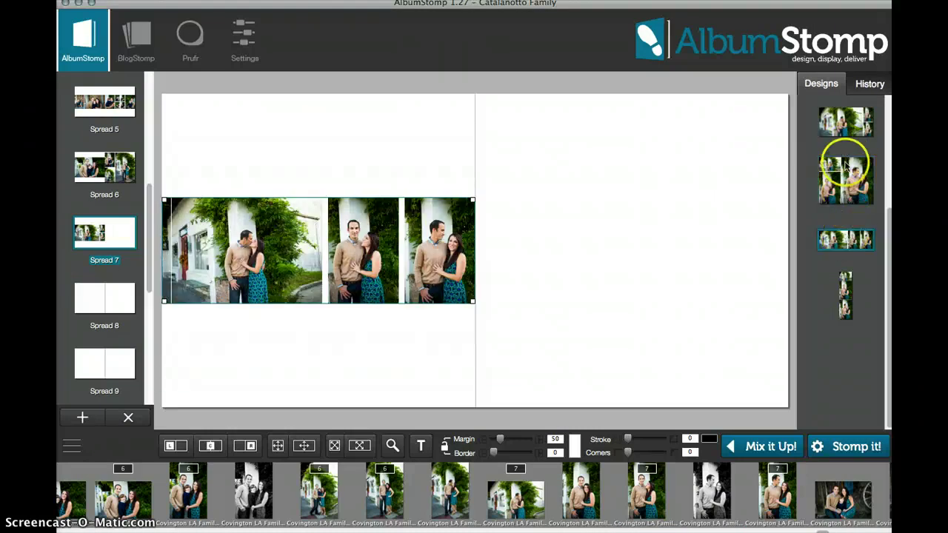
pyautogui.click(845, 128)
pyautogui.click(846, 176)
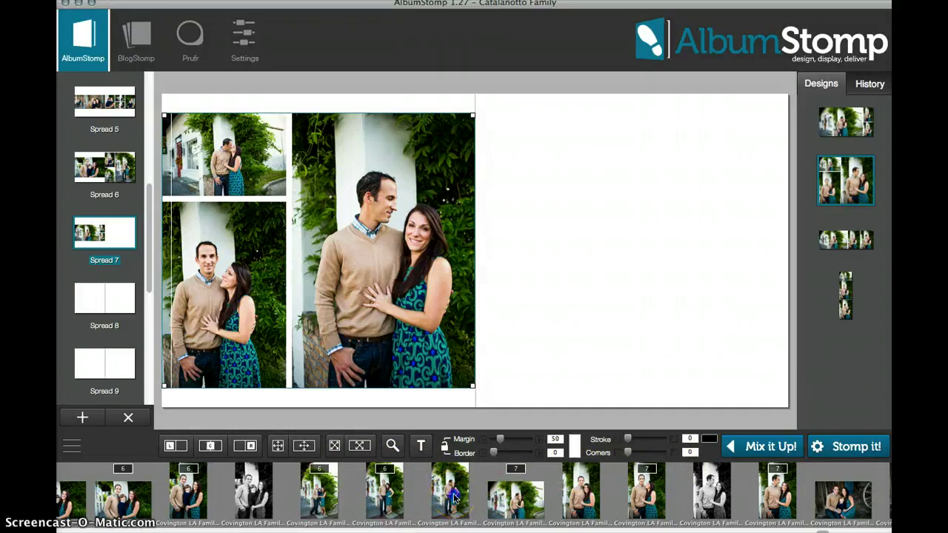
# Add the full-length couple portrait to Spread 7's left page and apply the design with the large kiss photo above three small portraits.
pyautogui.moveTo(454, 498); pyautogui.dragTo(376, 316)
pyautogui.click(851, 194)
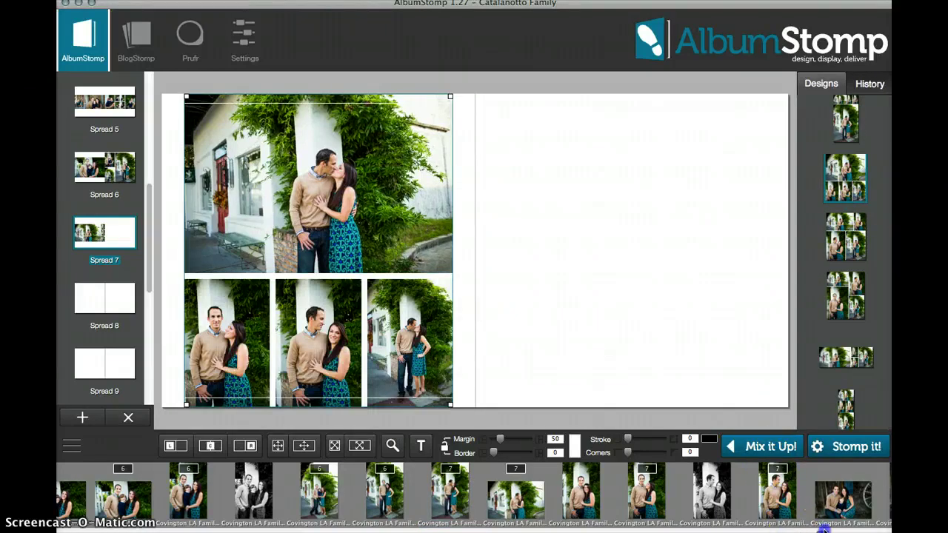
# Place the landscape photo of the family seated by the wagon wheel on Spread 7's right page.
pyautogui.hscroll(4, 825, 519)
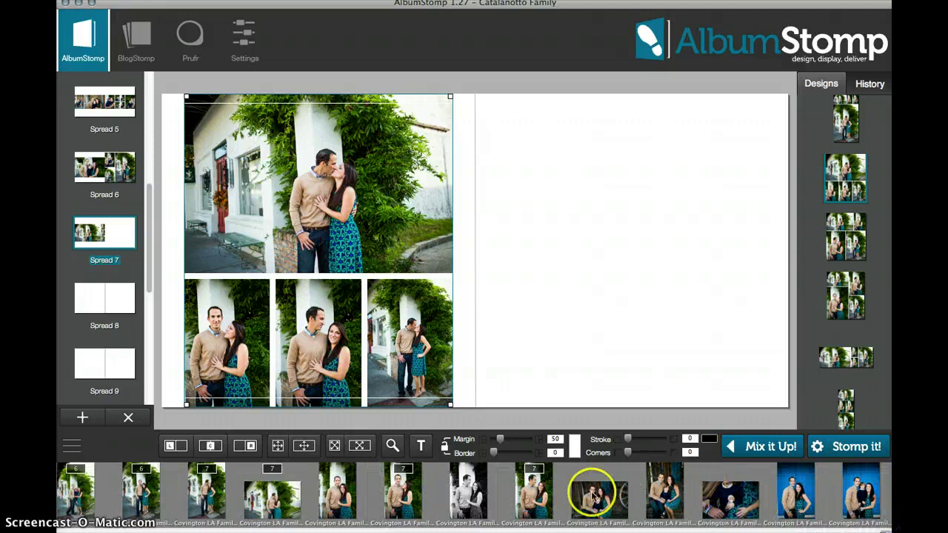
pyautogui.click(592, 494)
pyautogui.moveTo(592, 494); pyautogui.dragTo(669, 230)
pyautogui.click(532, 223)
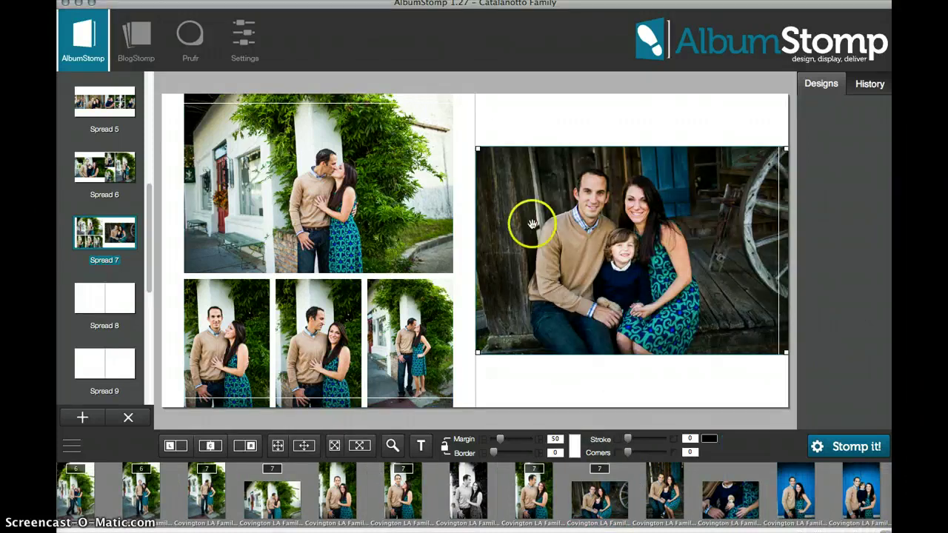
# Place the seated family portrait by the wooden wall and the close-up of the boy's toy together on Spread 8's left page.
pyautogui.click(102, 303)
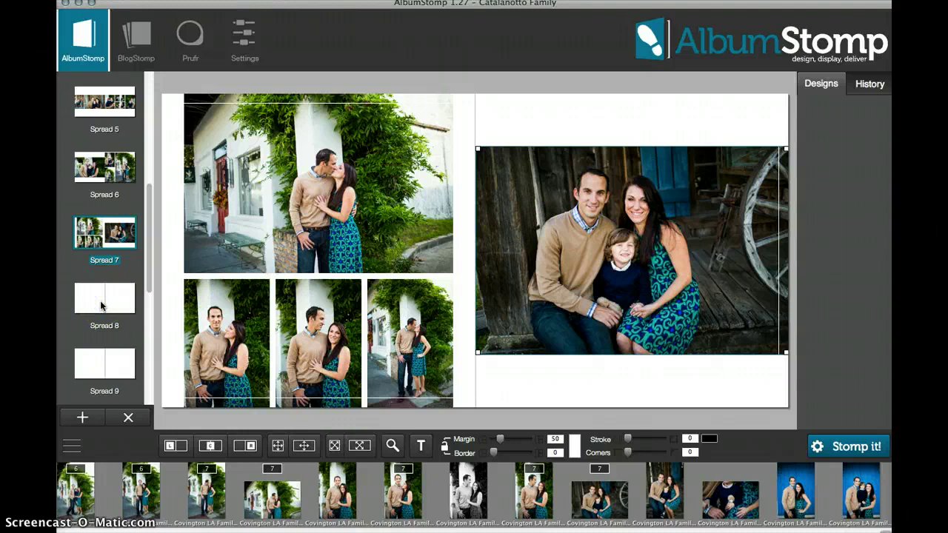
pyautogui.click(727, 497)
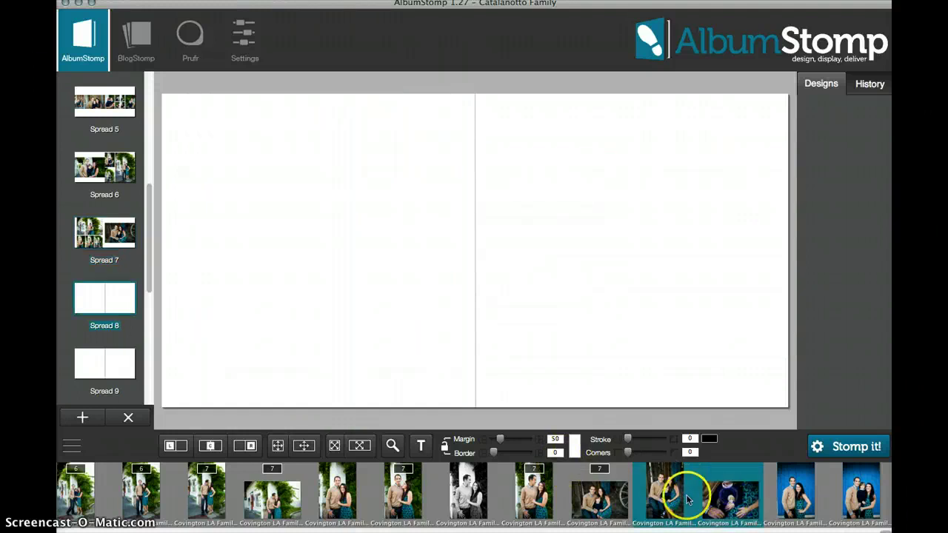
pyautogui.moveTo(687, 501); pyautogui.dragTo(269, 231)
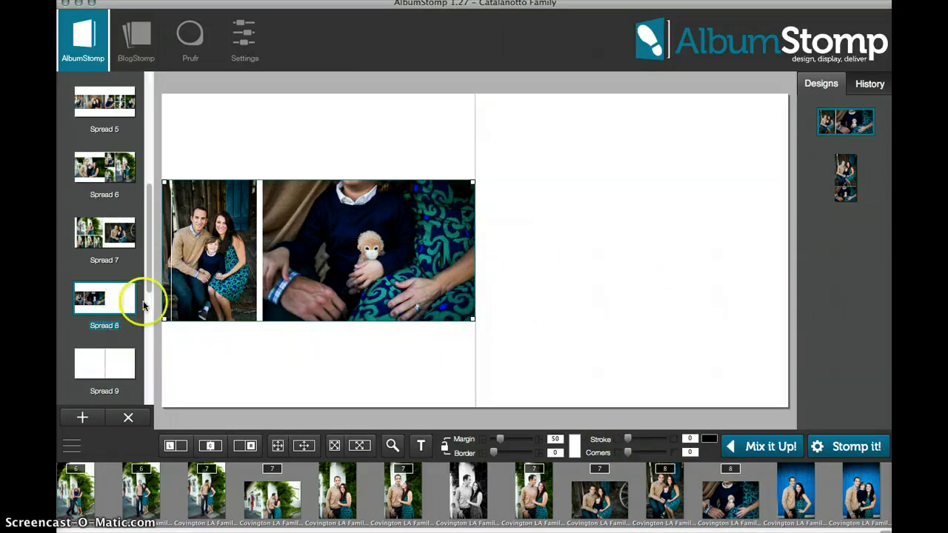
# Place the couple portrait and the family portrait against the blue door side by side on Spread 8's right page.
pyautogui.click(652, 318)
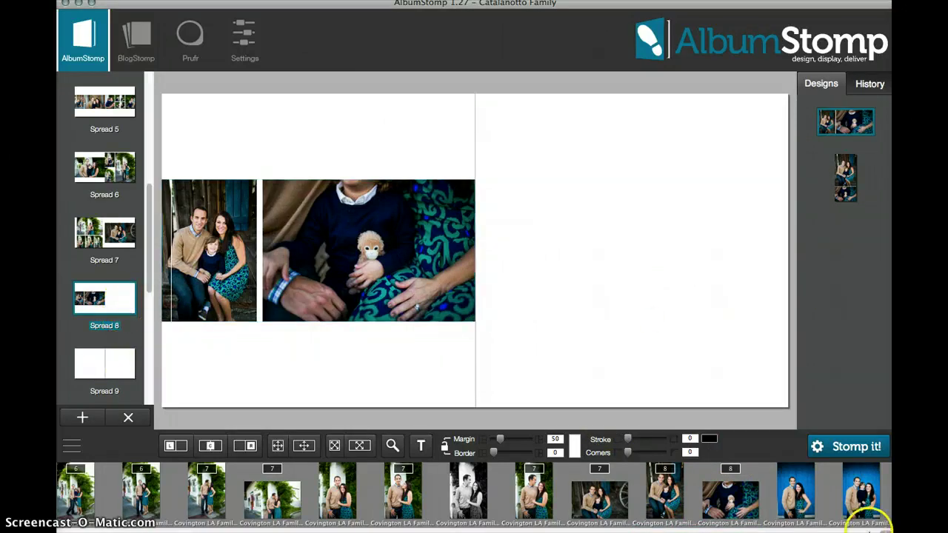
pyautogui.click(815, 504)
pyautogui.keyDown('shift'); pyautogui.click(851, 500); pyautogui.keyUp('shift')
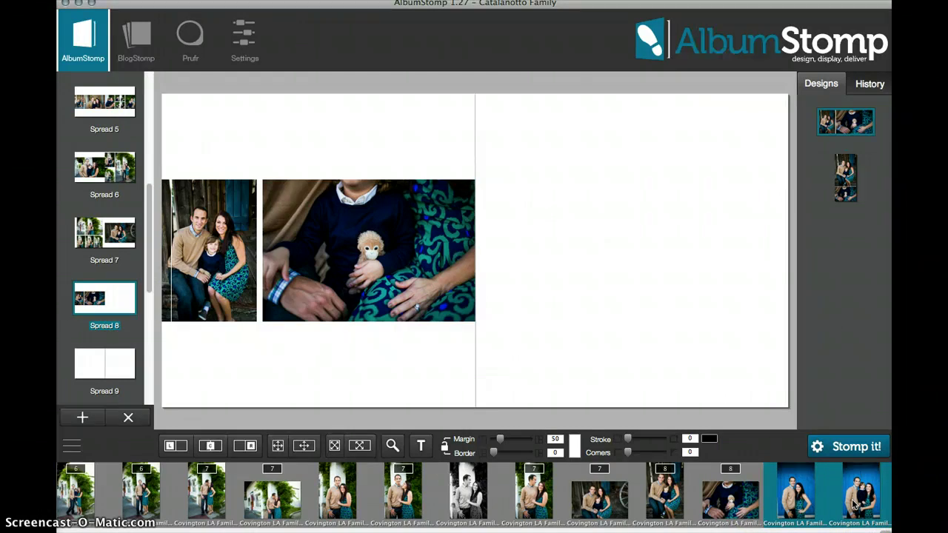
pyautogui.moveTo(854, 504); pyautogui.dragTo(678, 241)
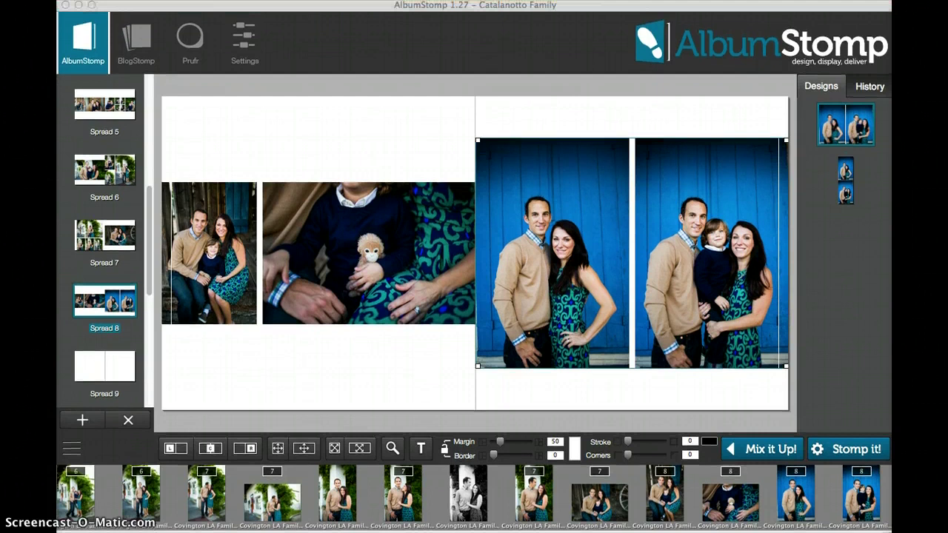
pyautogui.click(141, 0)
pyautogui.moveTo(170, 0)
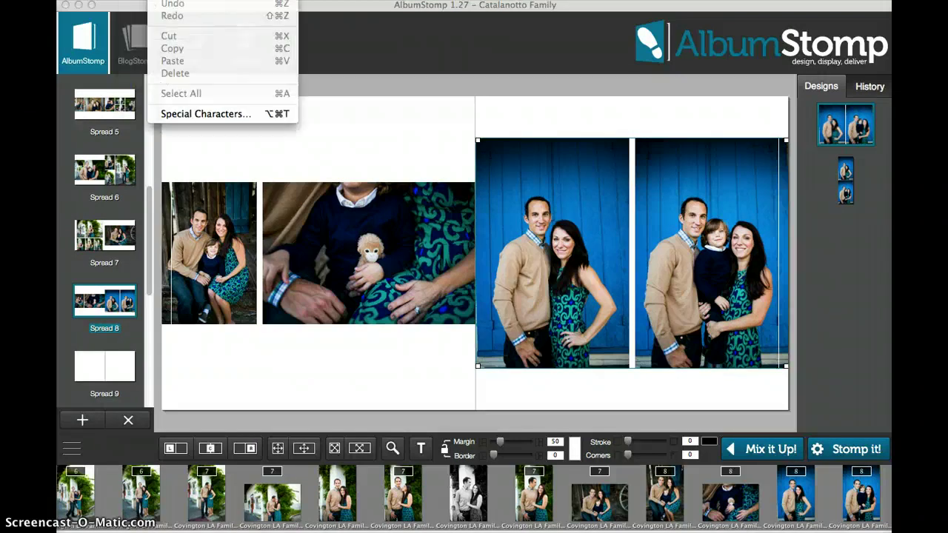
pyautogui.moveTo(81, 0)
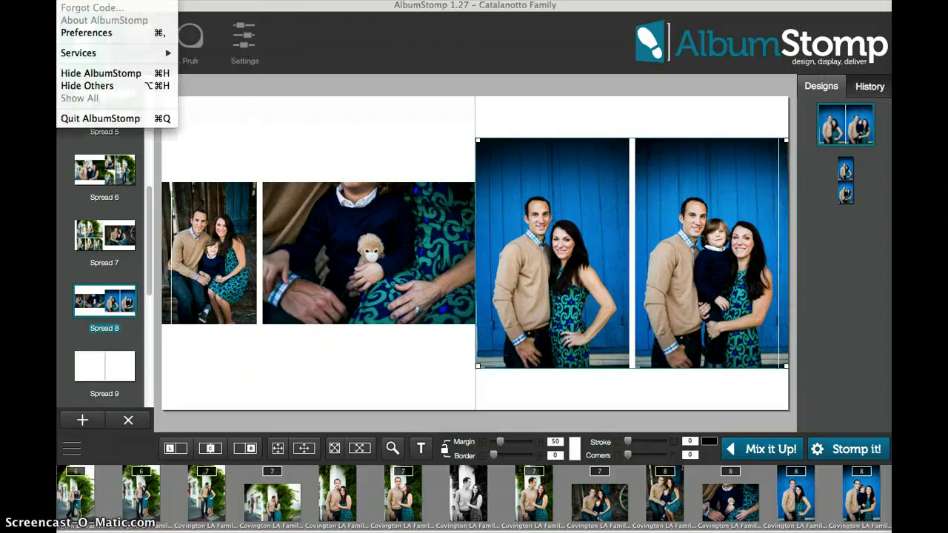
pyautogui.click(837, 403)
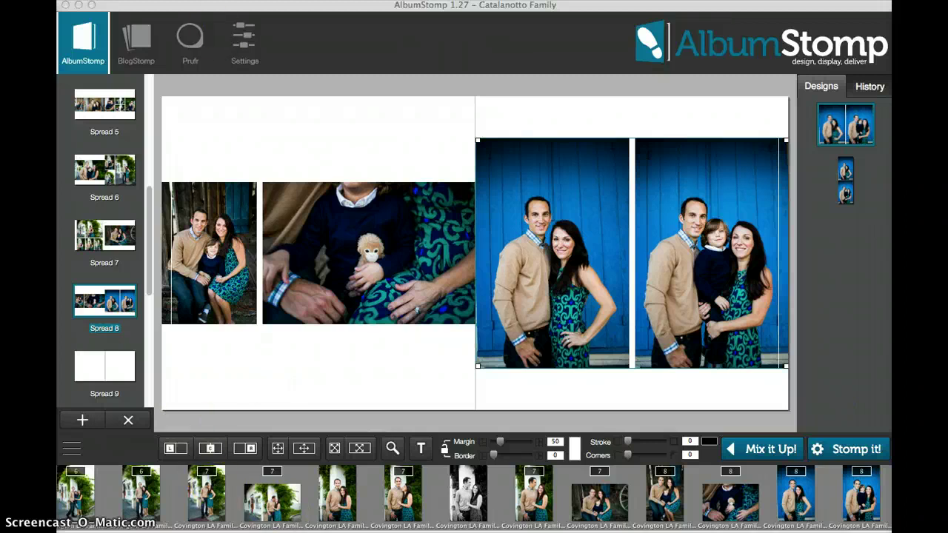
pyautogui.click(182, 0)
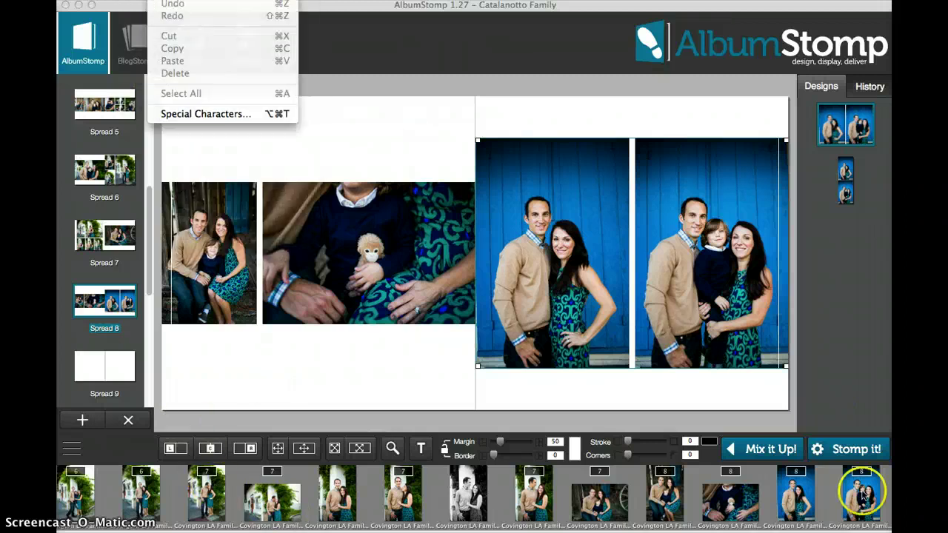
# Try to Stomp the album before saving it.
pyautogui.click(848, 449)
pyautogui.click(848, 449)
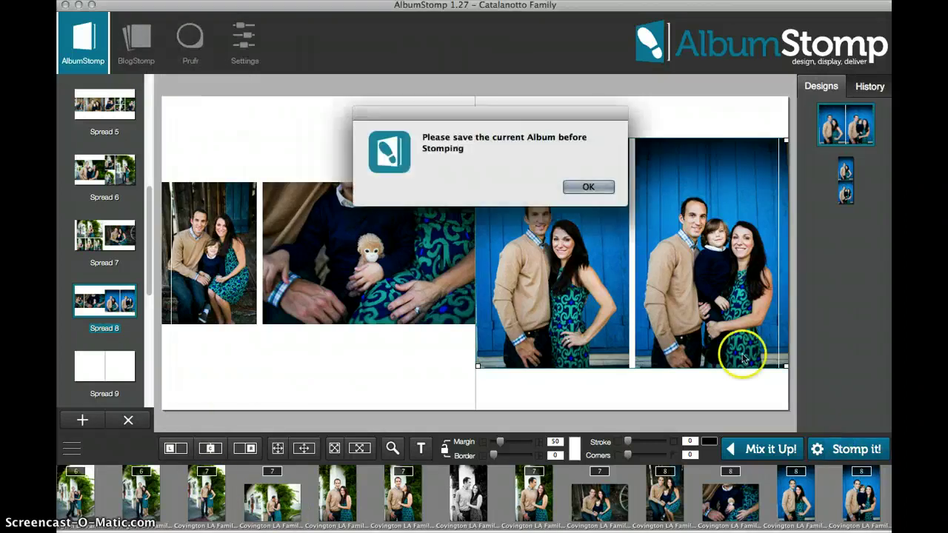
pyautogui.click(594, 188)
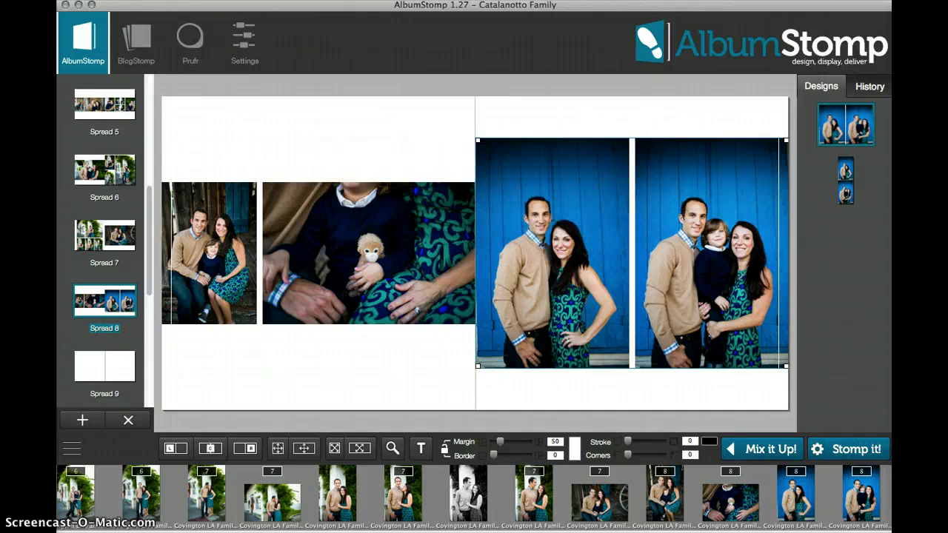
# Save the album to the Desktop under its suggested name and start Stomping it.
pyautogui.click(137, 0)
pyautogui.click(145, 49)
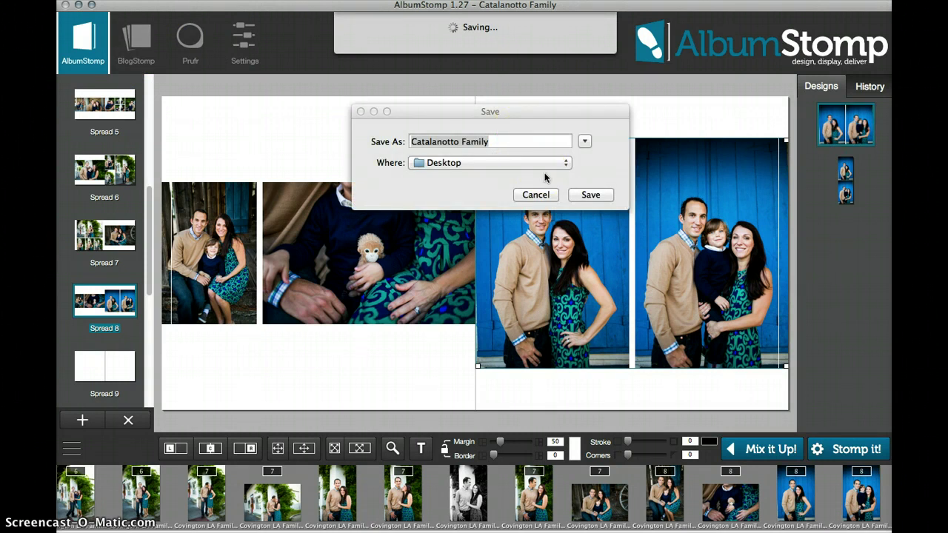
pyautogui.click(602, 195)
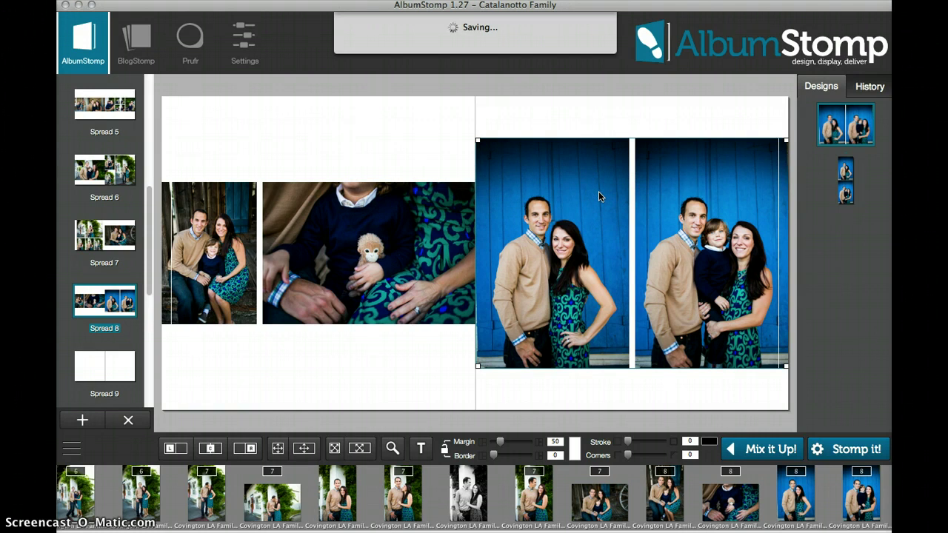
pyautogui.click(843, 453)
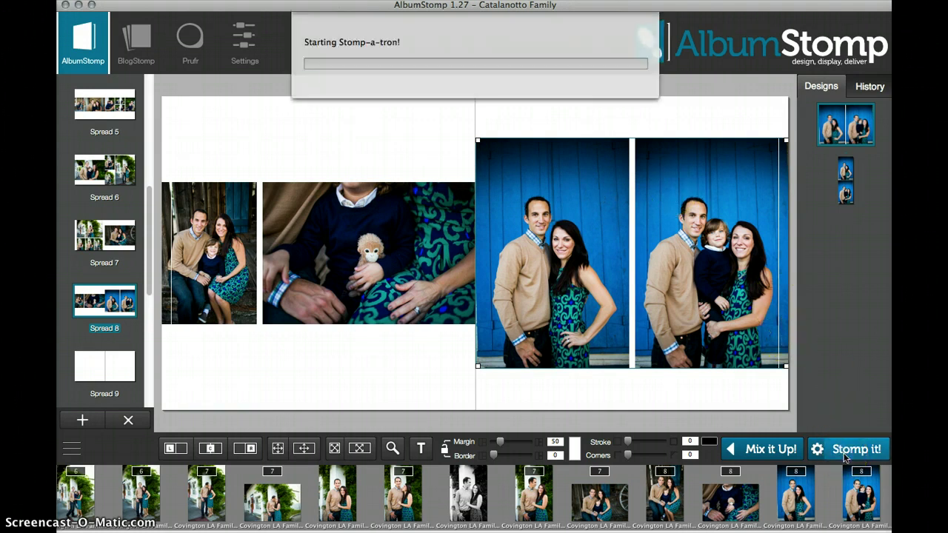